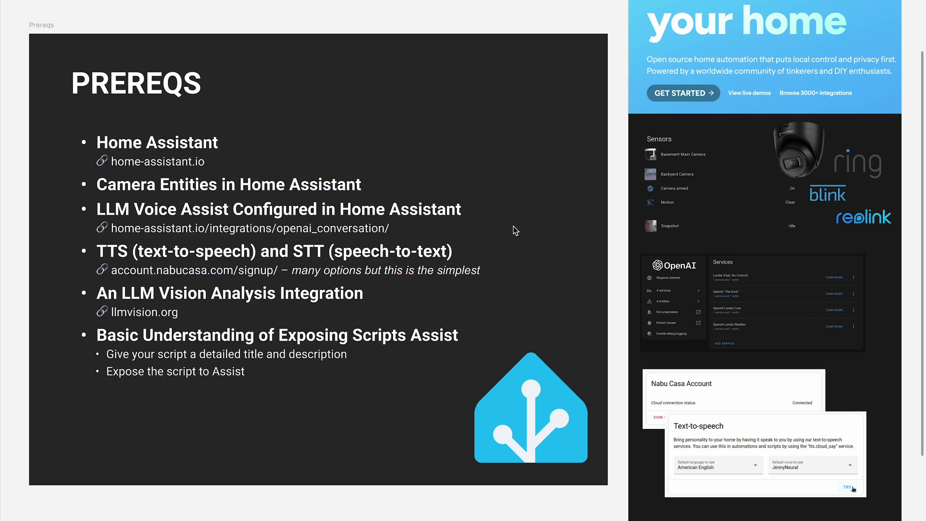
Step: Highlight the Prereqs slide lines about a detailed title and description and exposing the script to Assist
scroll(792, 315, "up", 3)
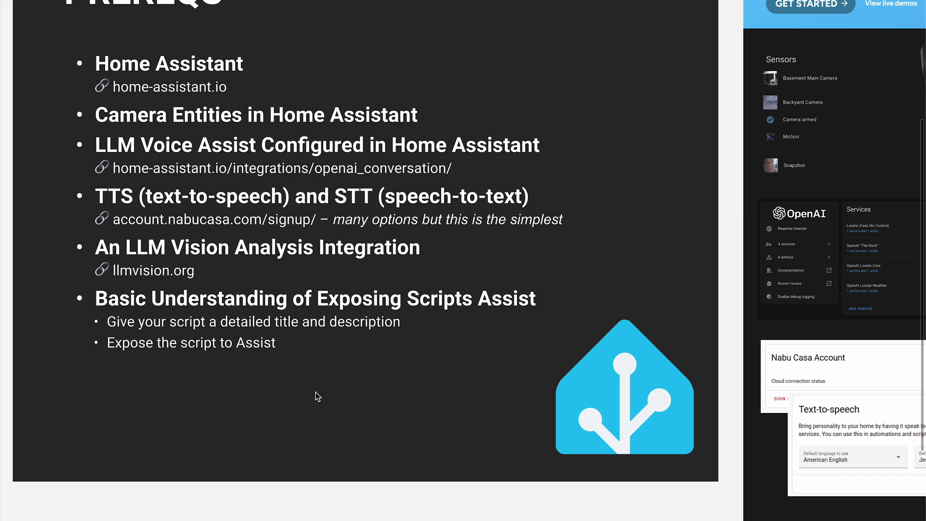
left_click(289, 322)
triple_click(288, 322)
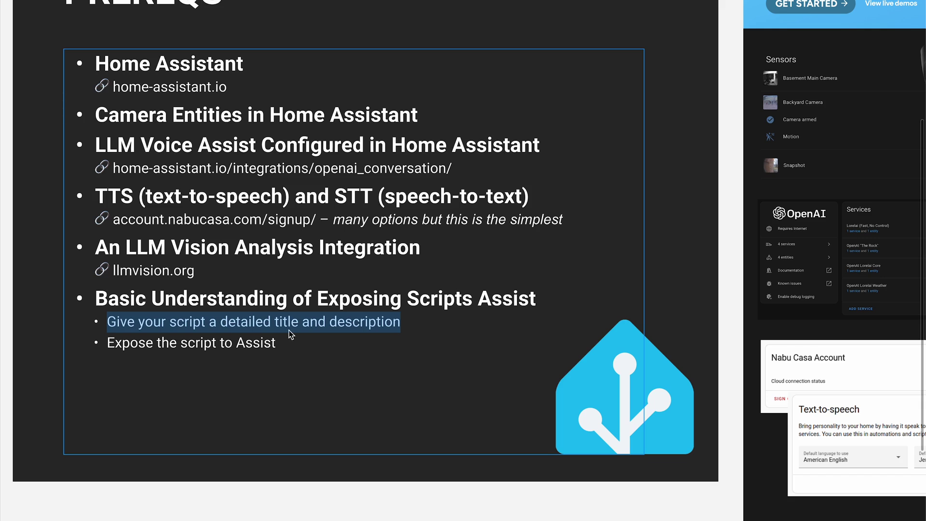
left_click(276, 343)
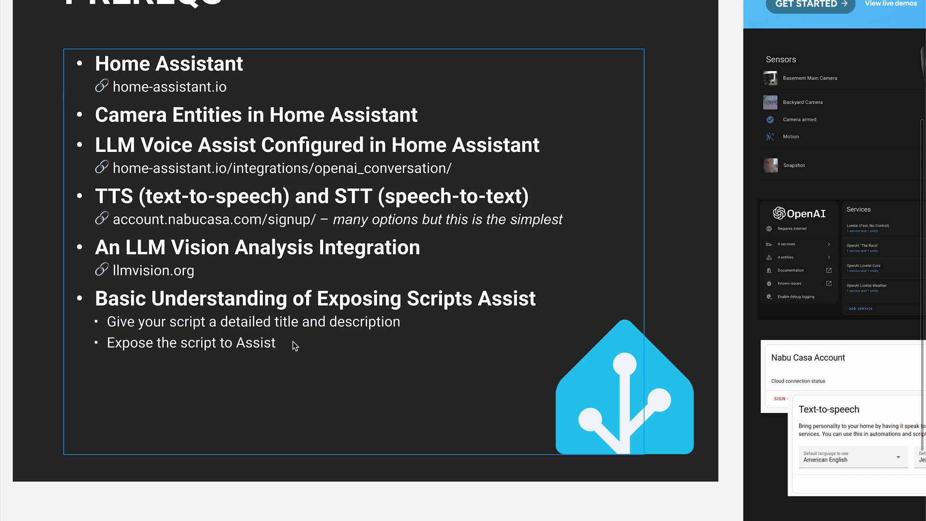
left_click(337, 470)
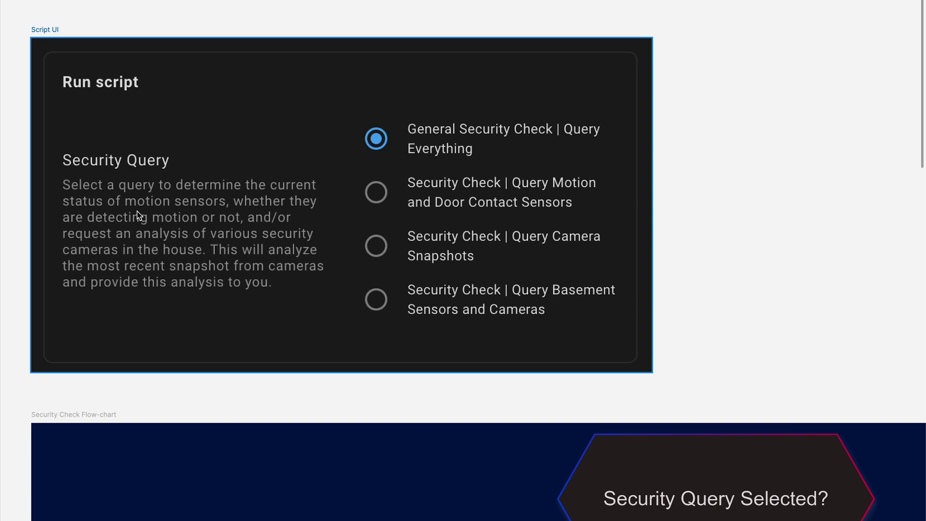
Step: Select and scroll through the Security Check flow-chart frame, then switch over to Home Assistant
scroll(363, 340, "down", 10)
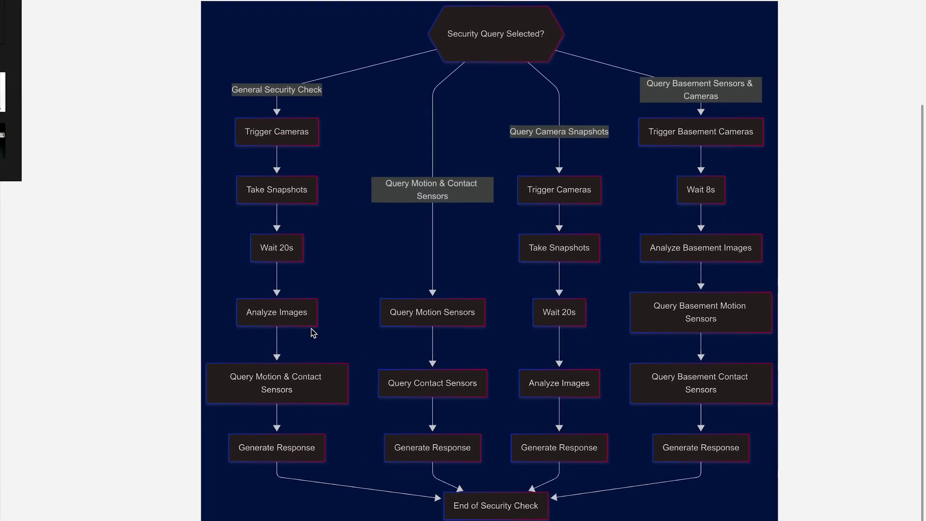
scroll(311, 333, "up", 1)
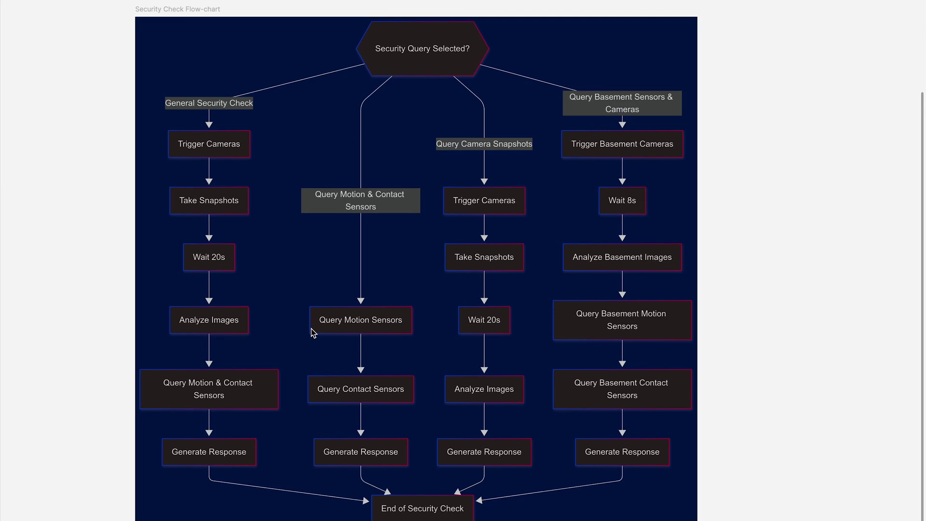
left_click(455, 63)
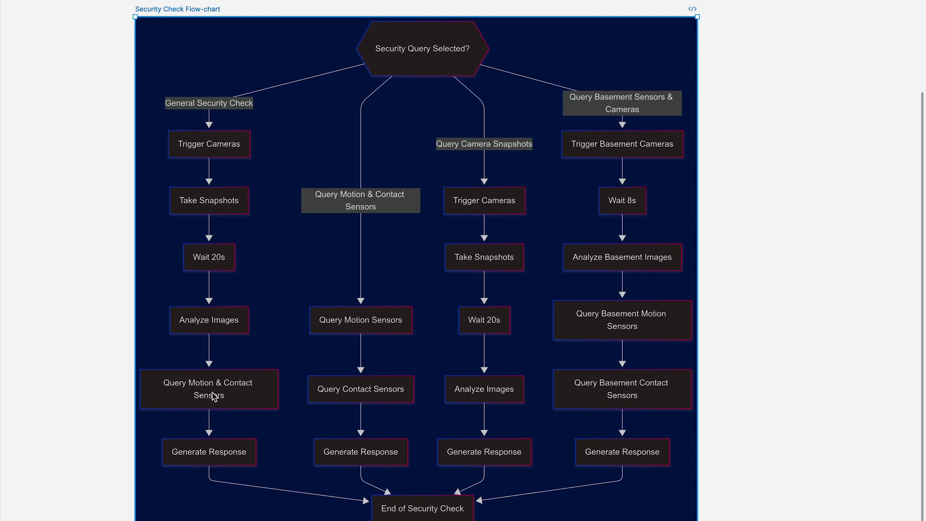
scroll(213, 387, "down", 2)
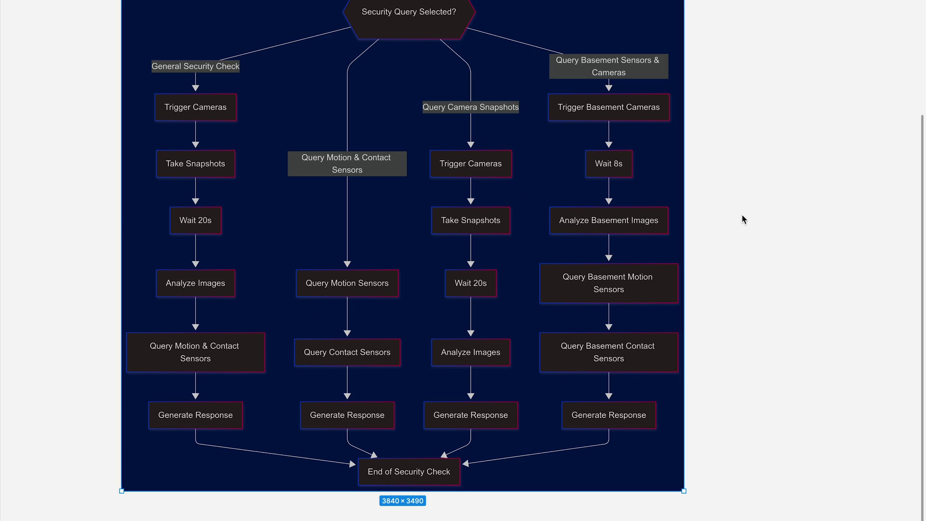
key("ctrl+Left")
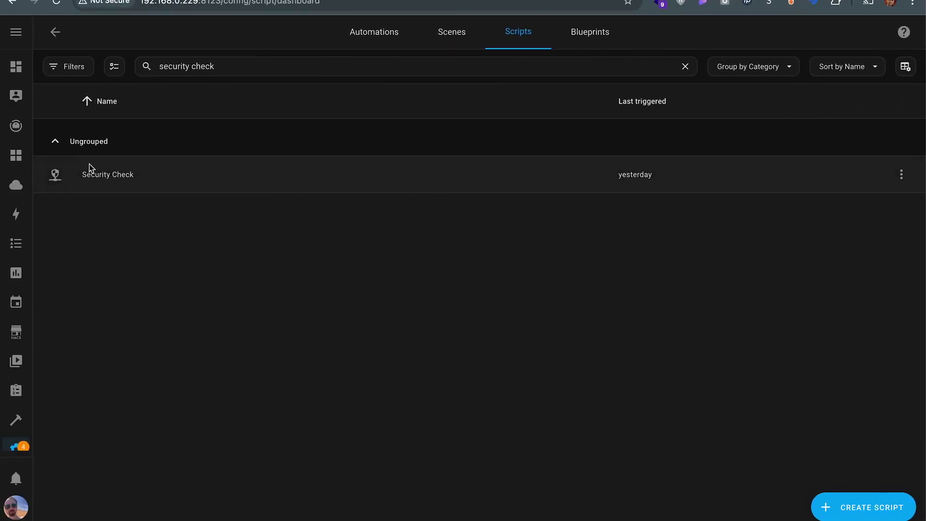
Step: Open the Security Check script and highlight its title and description
left_click(87, 163)
left_click_drag(95, 45, 179, 42)
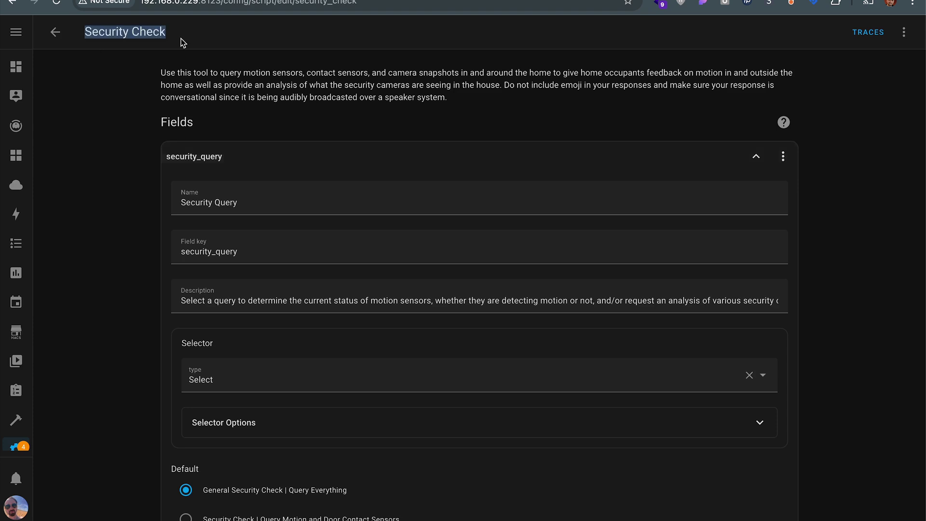
left_click(180, 83)
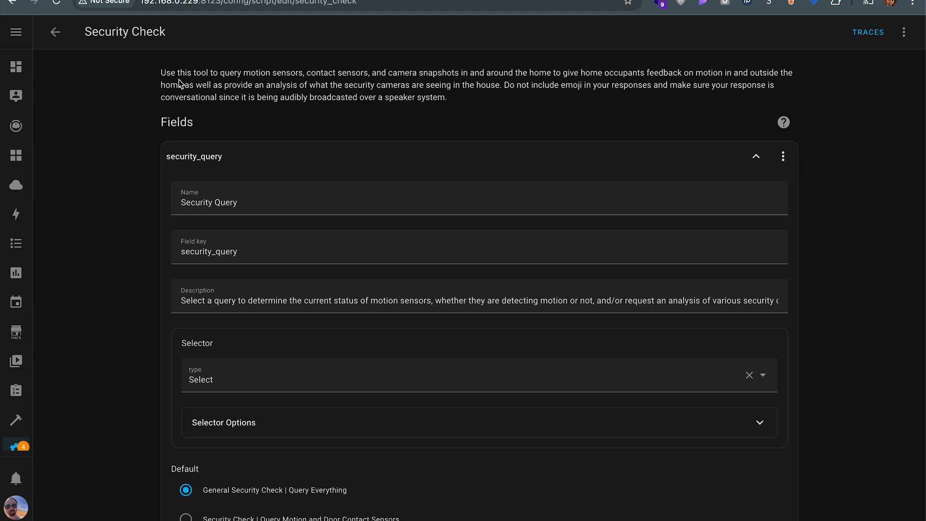
left_click_drag(89, 39, 190, 35)
left_click(196, 103)
left_click_drag(161, 73, 462, 111)
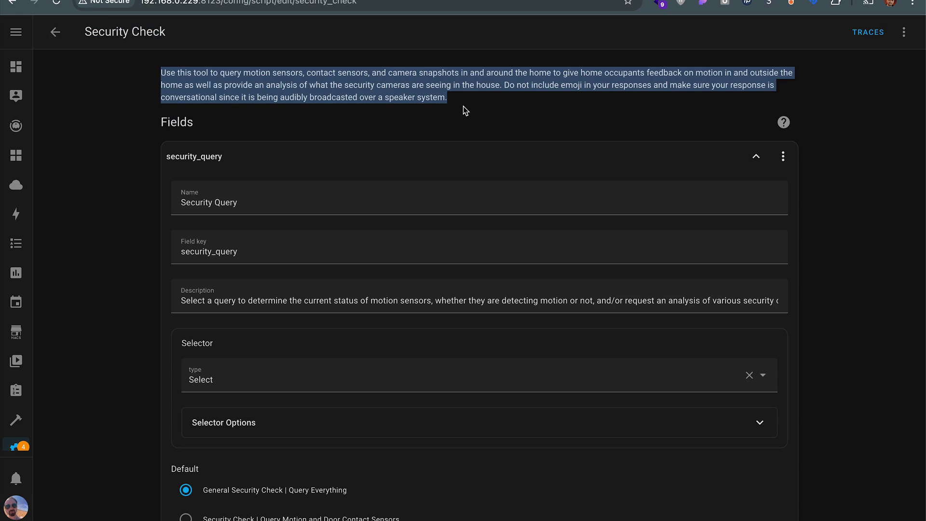
Step: Collapse the security_query field details so the Sequence section shows
scroll(438, 144, "down", 4)
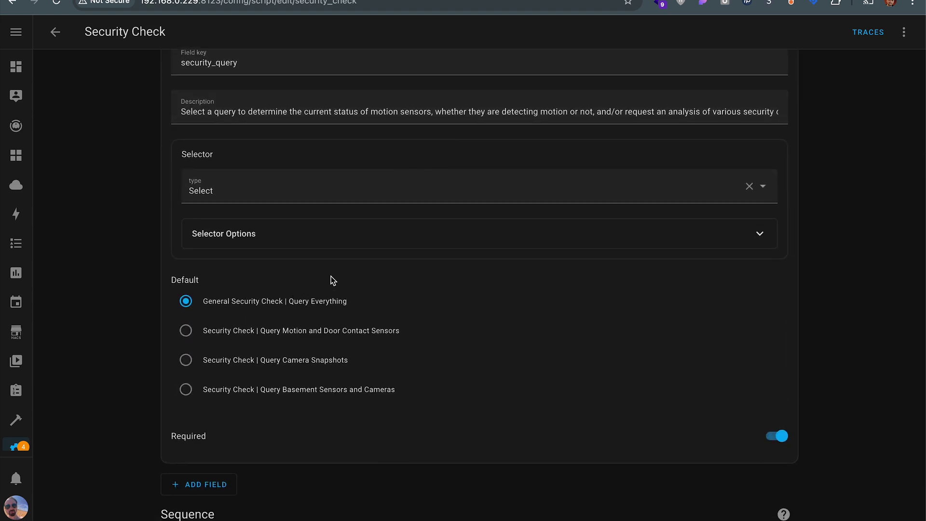
scroll(331, 279, "up", 4)
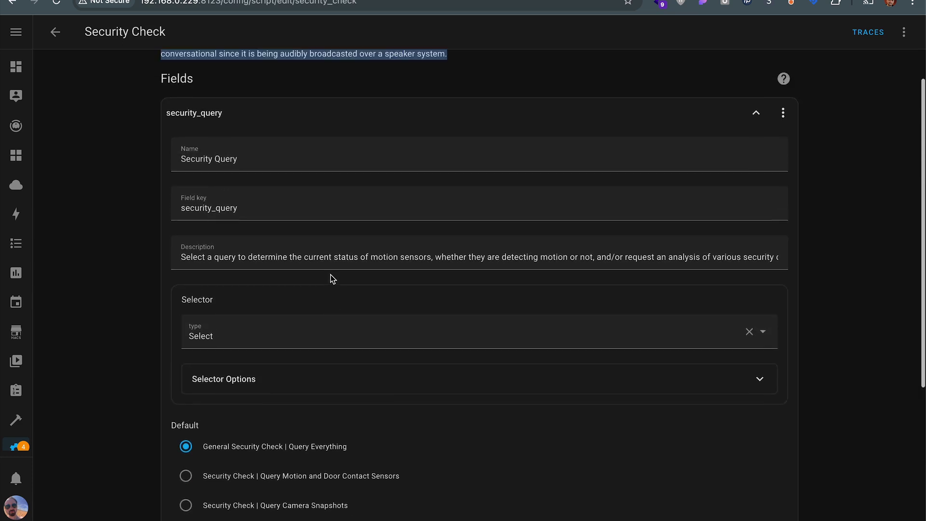
scroll(343, 304, "down", 1)
scroll(345, 292, "up", 2)
left_click(249, 114)
scroll(241, 196, "down", 4)
scroll(241, 198, "up", 4)
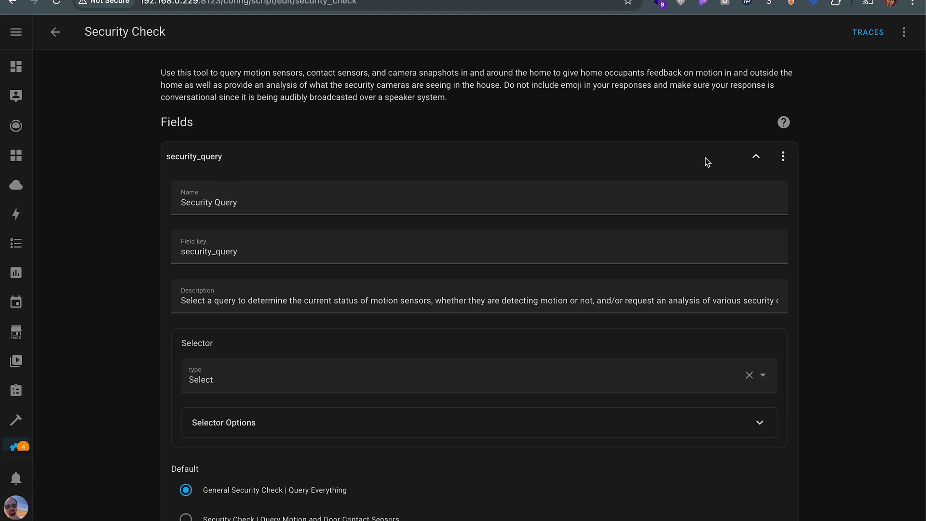
left_click(755, 156)
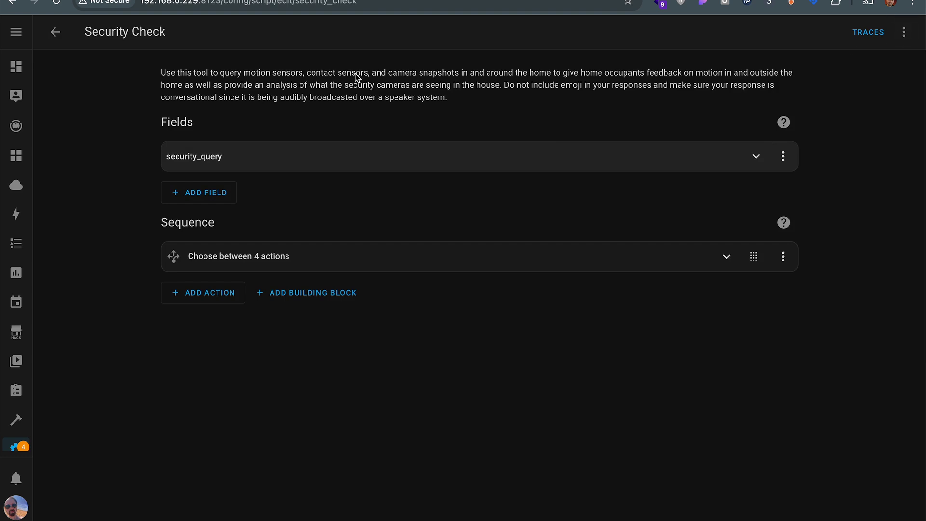
Step: Glance at the script's overflow menu, then re-expand security_query and focus its selector type
left_click(904, 32)
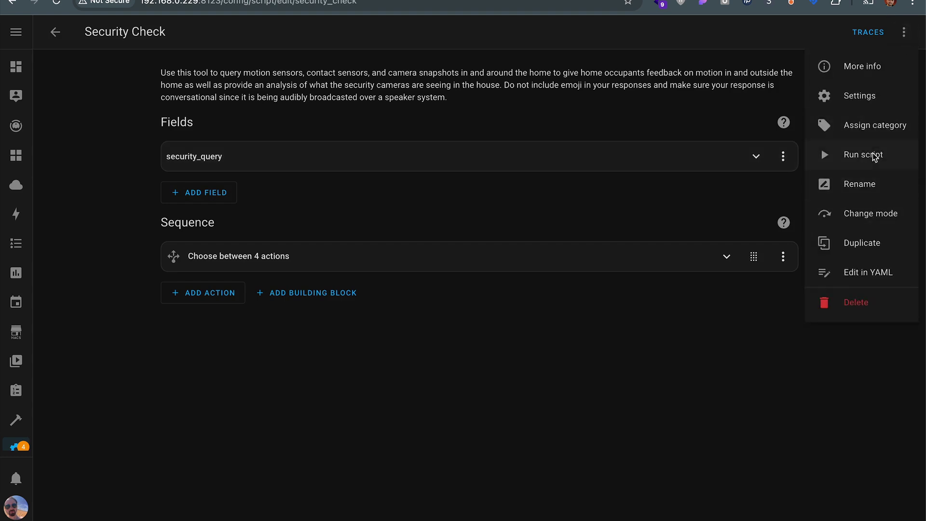
left_click(904, 31)
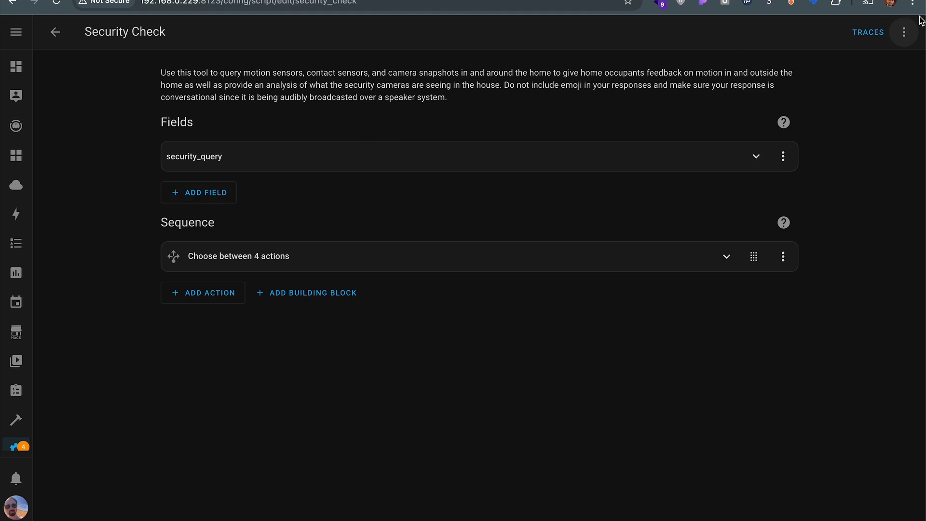
left_click(911, 30)
left_click(909, 33)
left_click(336, 164)
scroll(290, 164, "down", 5)
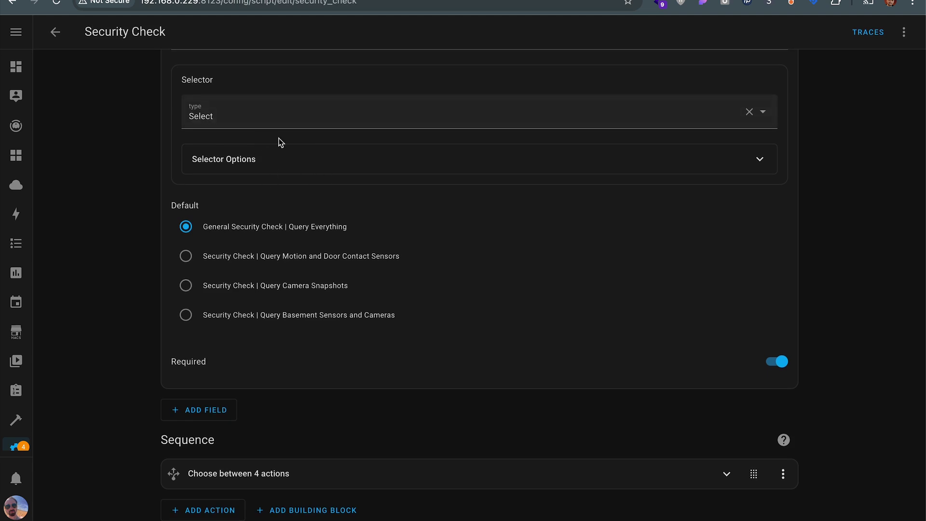
left_click(231, 118)
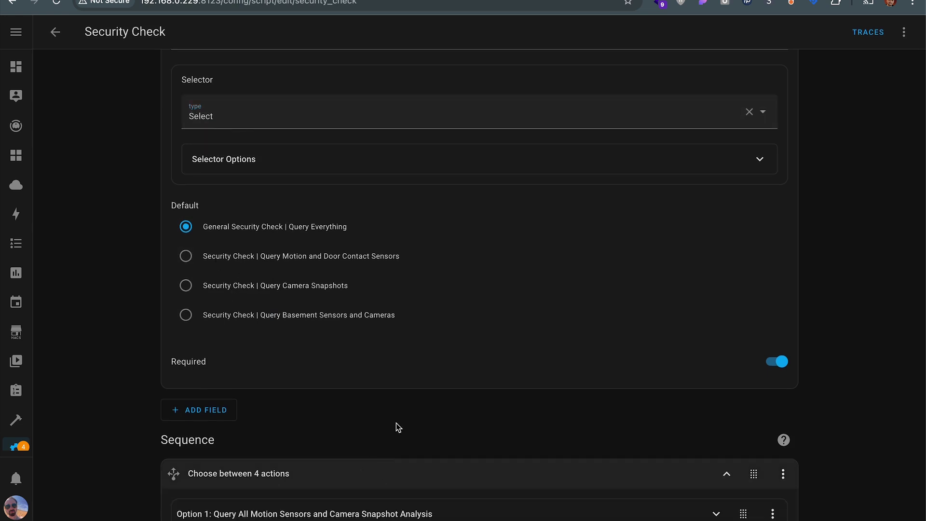
left_click(376, 474)
scroll(397, 427, "down", 5)
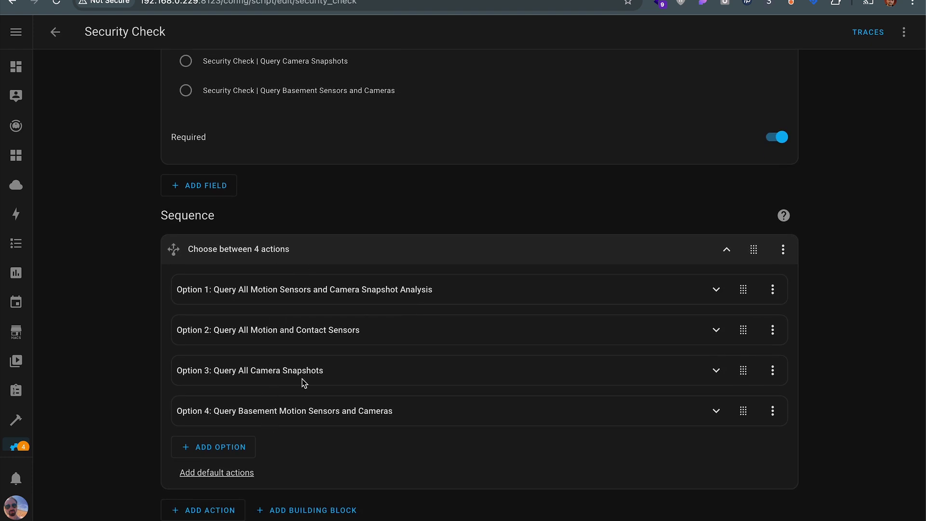
left_click(322, 294)
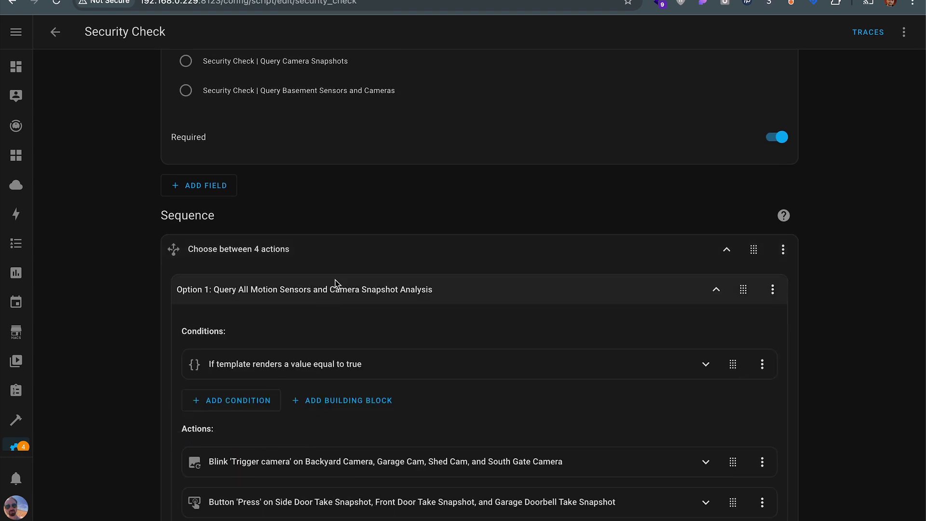
scroll(335, 279, "down", 4)
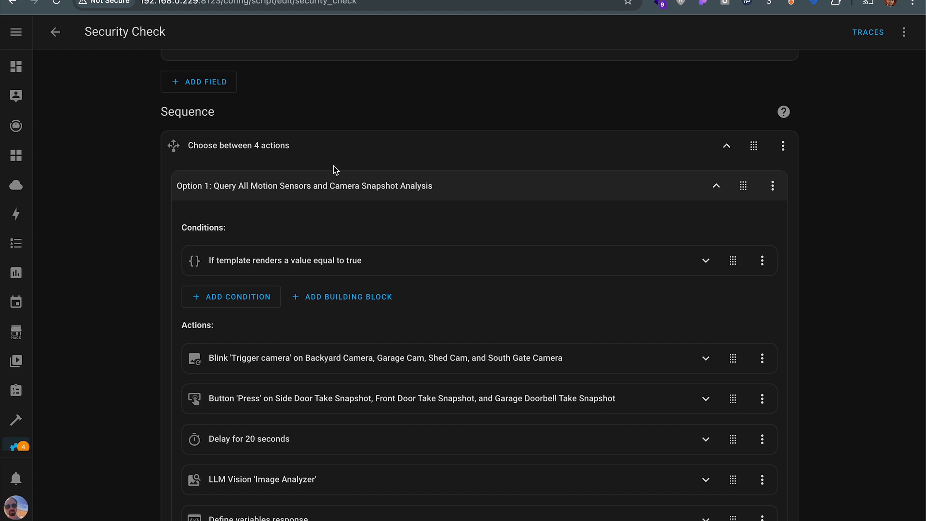
scroll(356, 202, "down", 2)
left_click(362, 209)
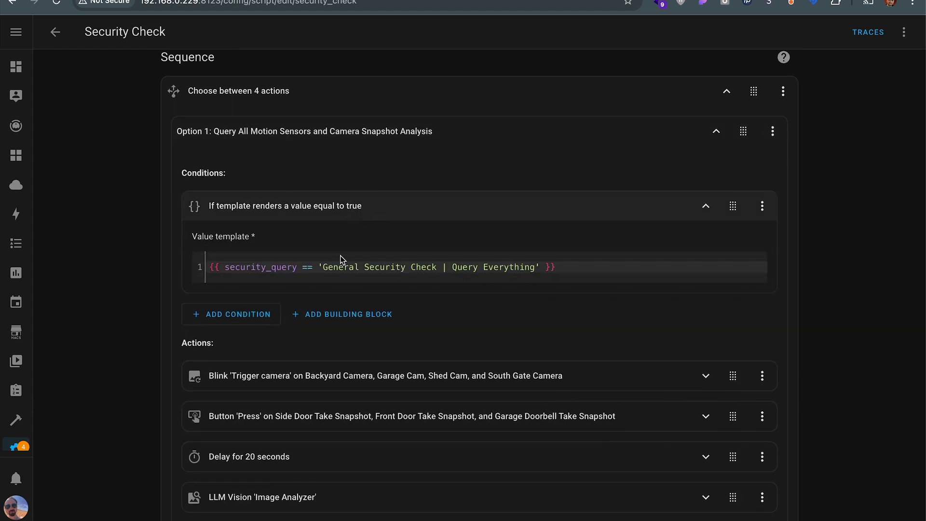
left_click_drag(323, 267, 531, 267)
triple_click(279, 268)
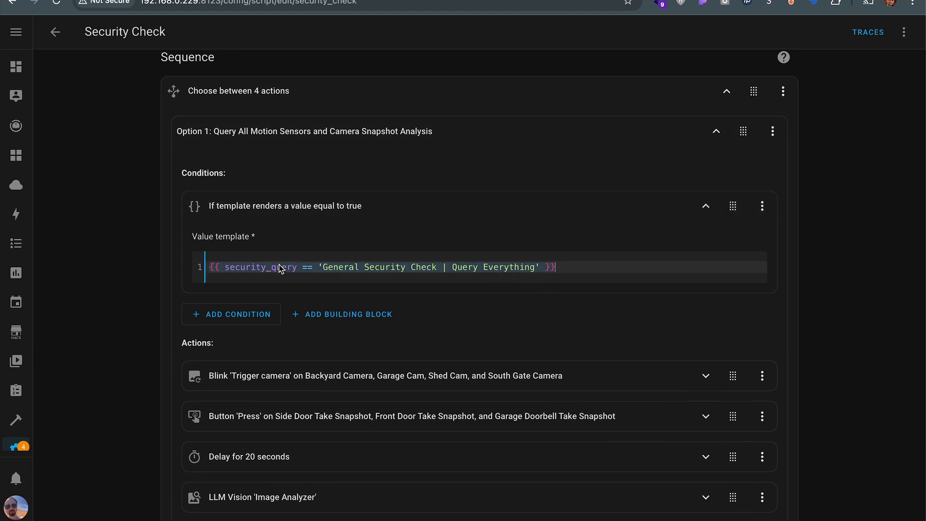
scroll(299, 263, "up", 1)
scroll(283, 245, "up", 4)
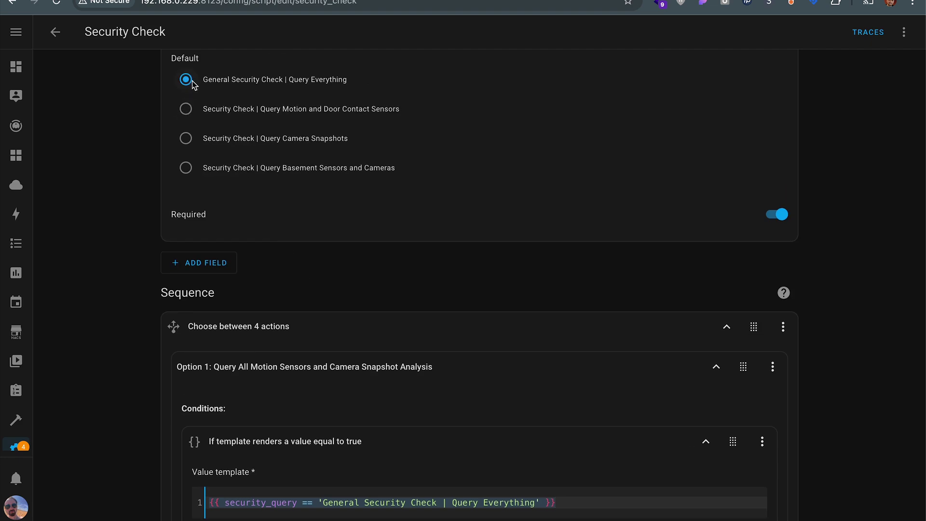
scroll(325, 300, "down", 1)
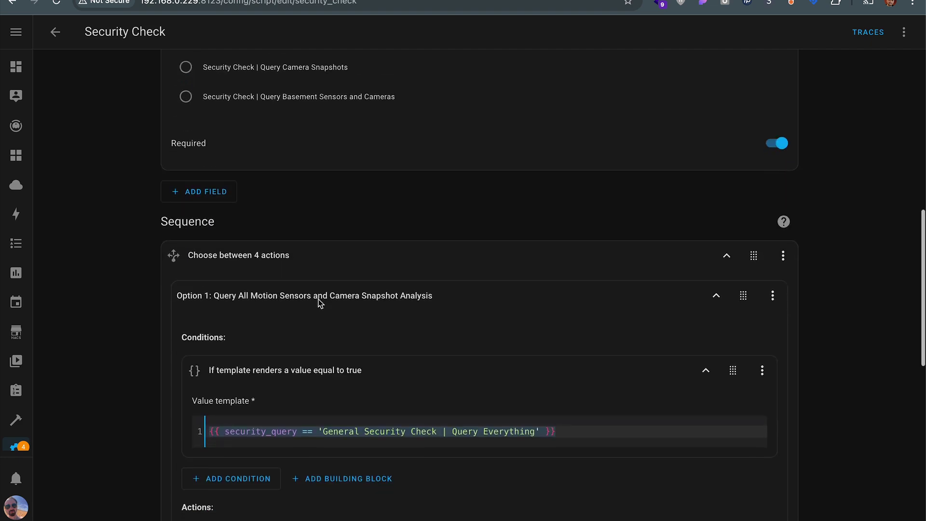
scroll(316, 322, "down", 7)
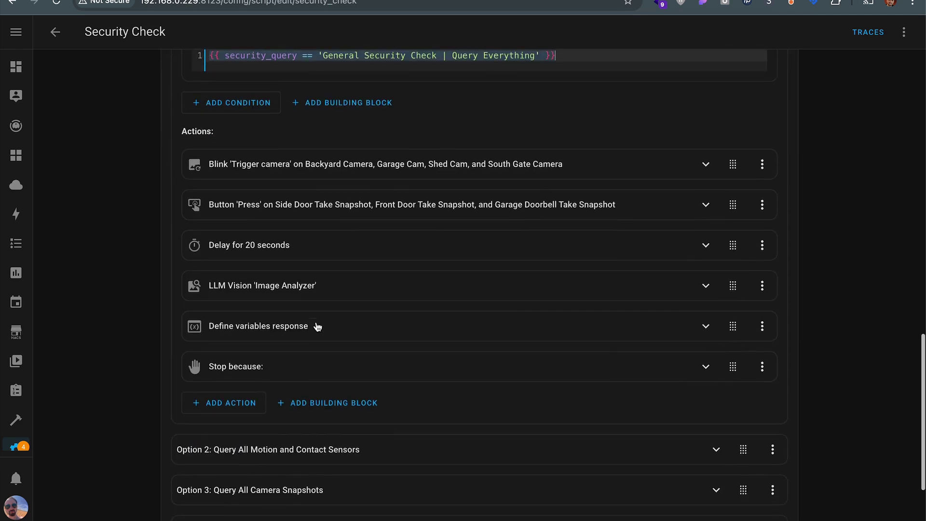
left_click(239, 187)
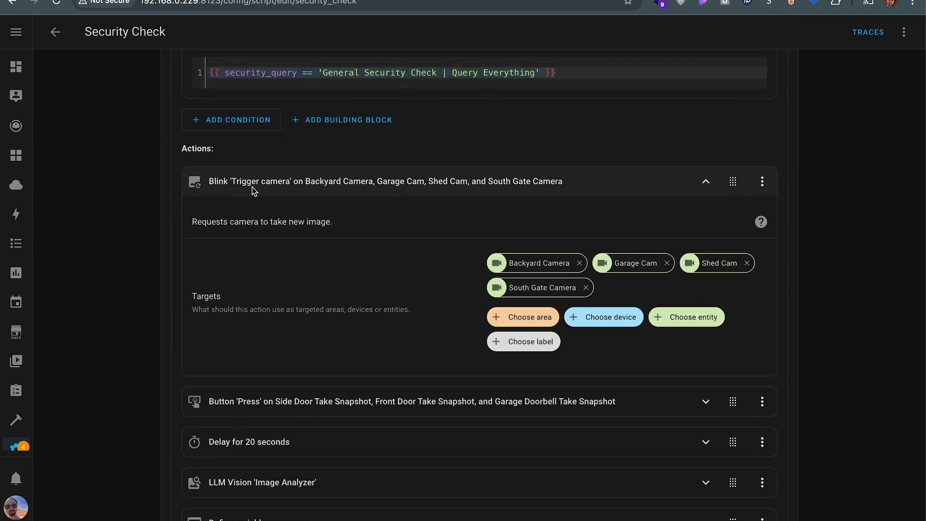
left_click(251, 187)
left_click(255, 225)
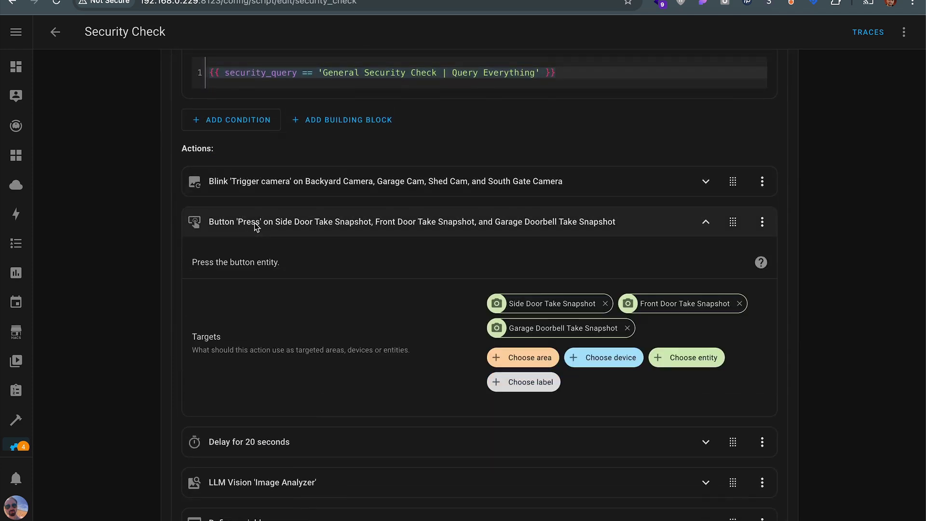
left_click(261, 222)
scroll(270, 214, "down", 1)
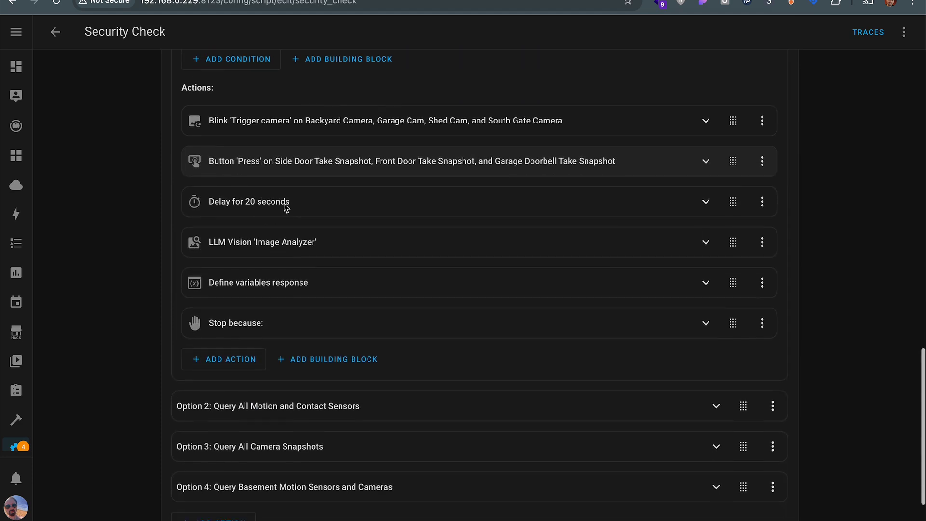
left_click(288, 205)
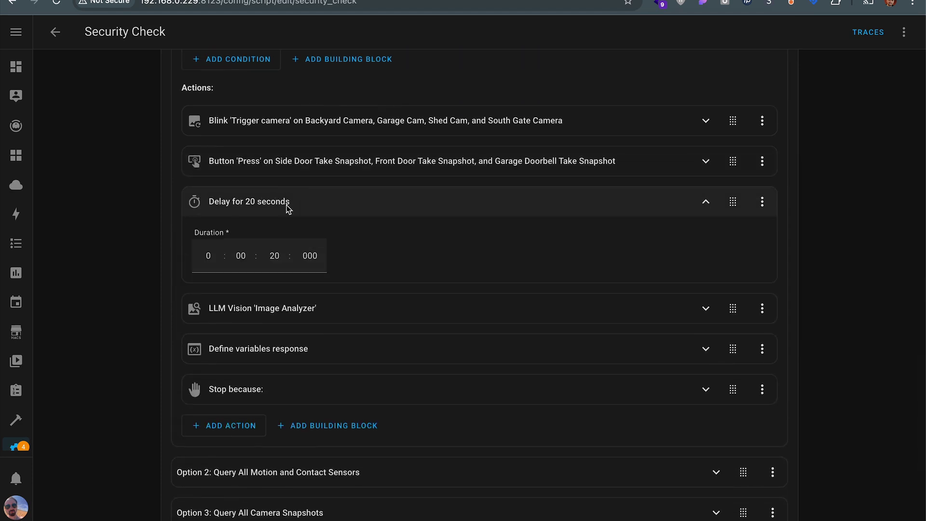
left_click(288, 207)
scroll(288, 208, "down", 1)
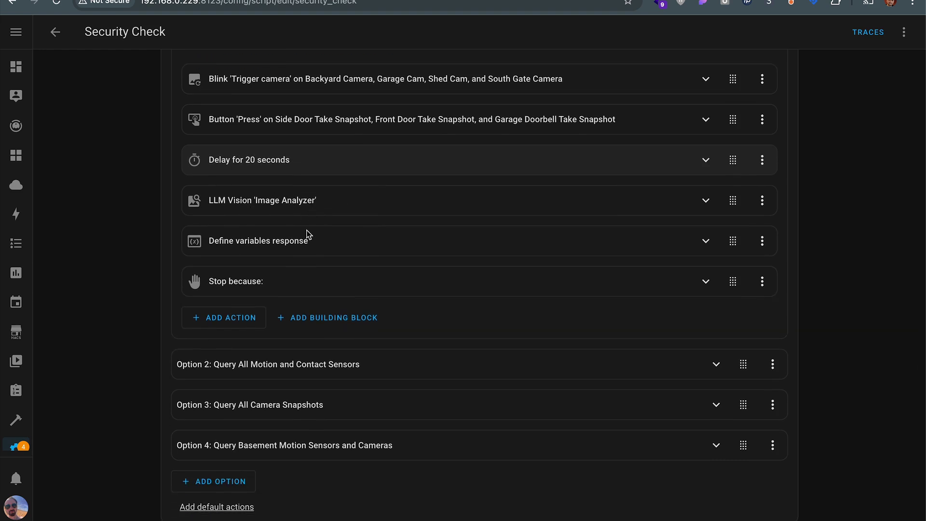
Step: Expand the Image Analyzer action's YAML and highlight its camera entity list and message prompt
left_click(309, 202)
scroll(273, 417, "down", 4)
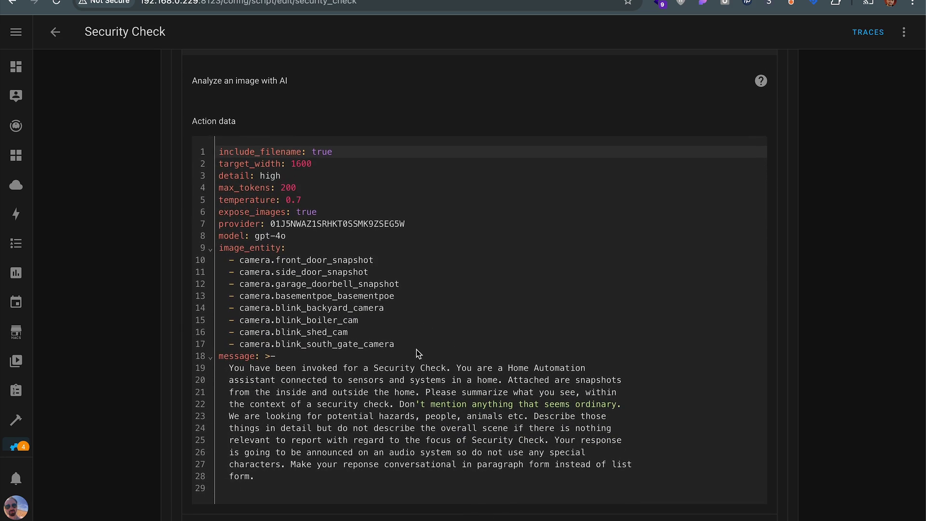
left_click_drag(415, 349, 221, 255)
left_click(269, 480)
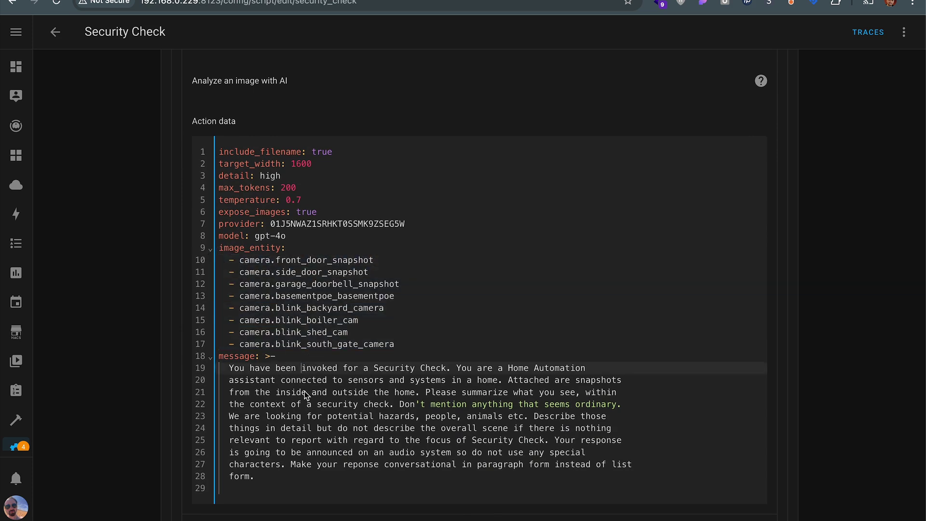
left_click_drag(268, 480, 210, 369)
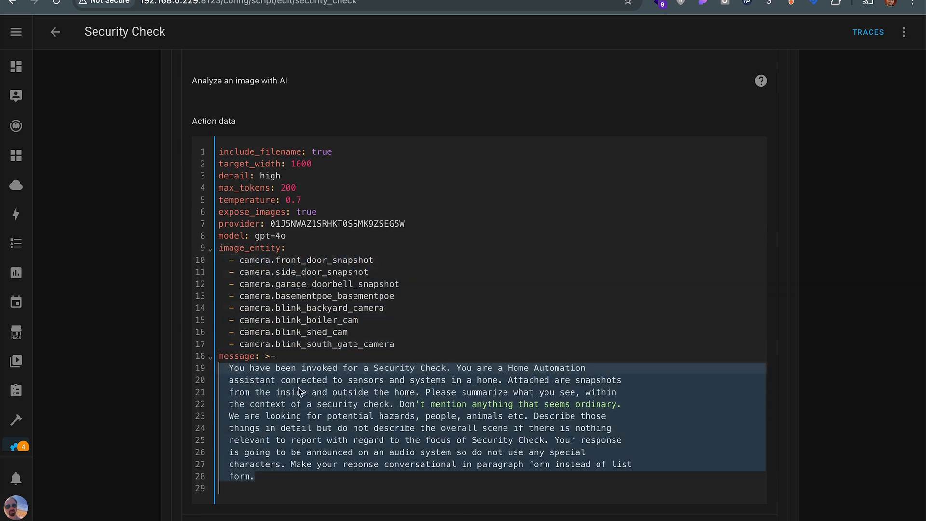
Step: Add an LLM Vision Image Analyzer action with provider LLM Vision OpenAI
scroll(377, 308, "down", 8)
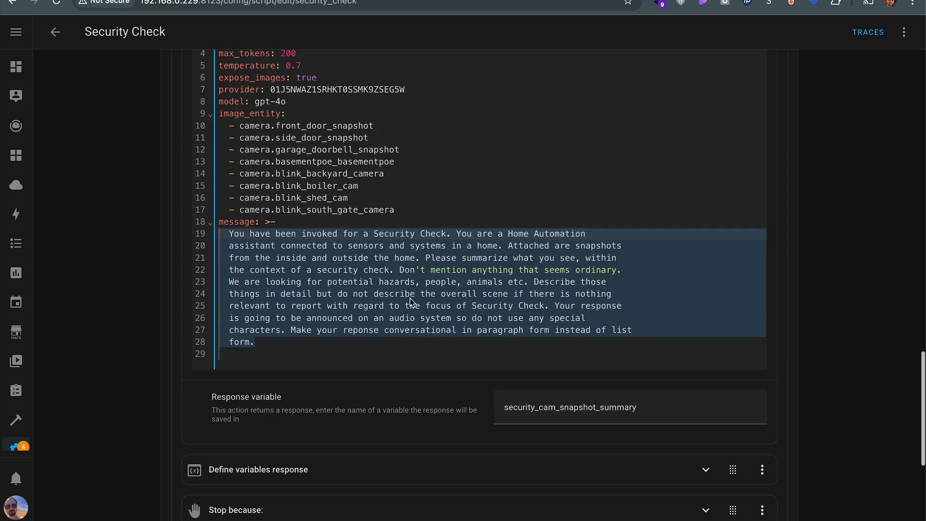
left_click(221, 319)
type("llm vision")
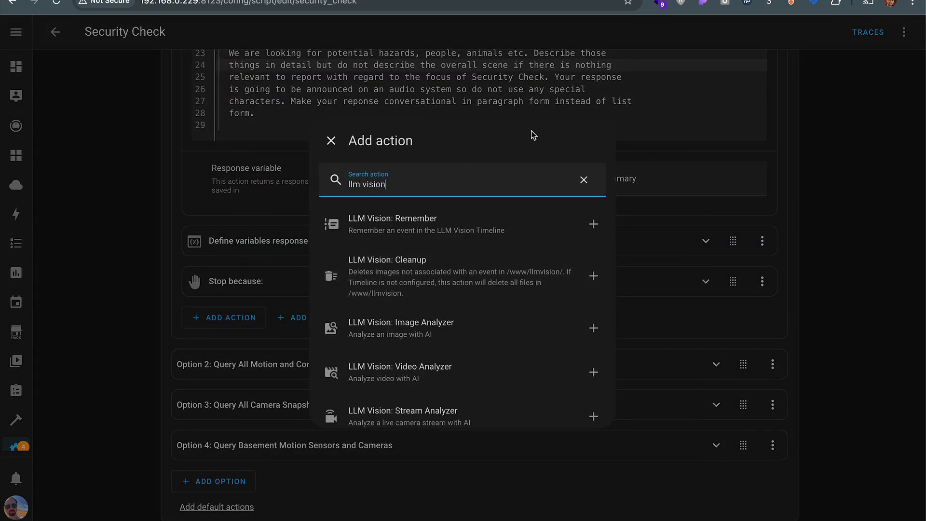
left_click(439, 329)
scroll(480, 303, "up", 9)
scroll(481, 303, "up", 7)
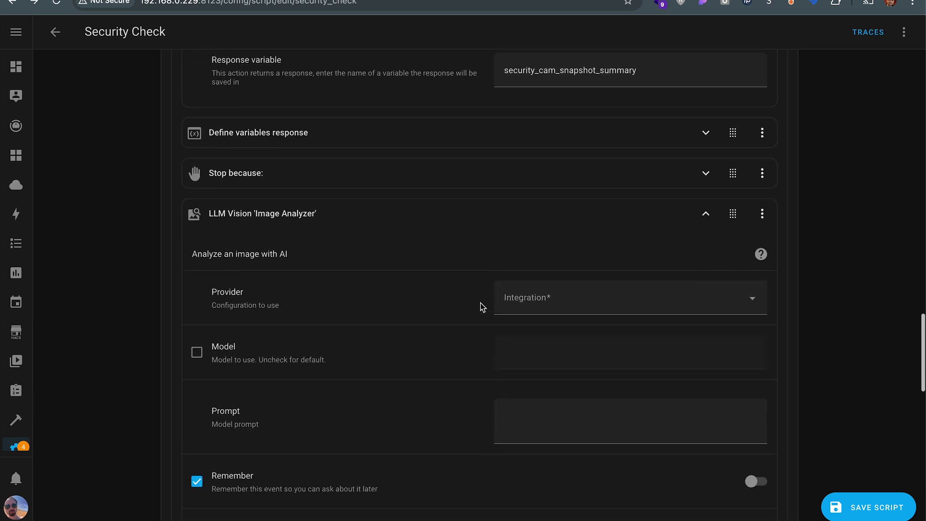
left_click(516, 304)
left_click(542, 339)
Step: Turn on the custom Model setting and enter gpt-4o as the model
scroll(418, 312, "down", 4)
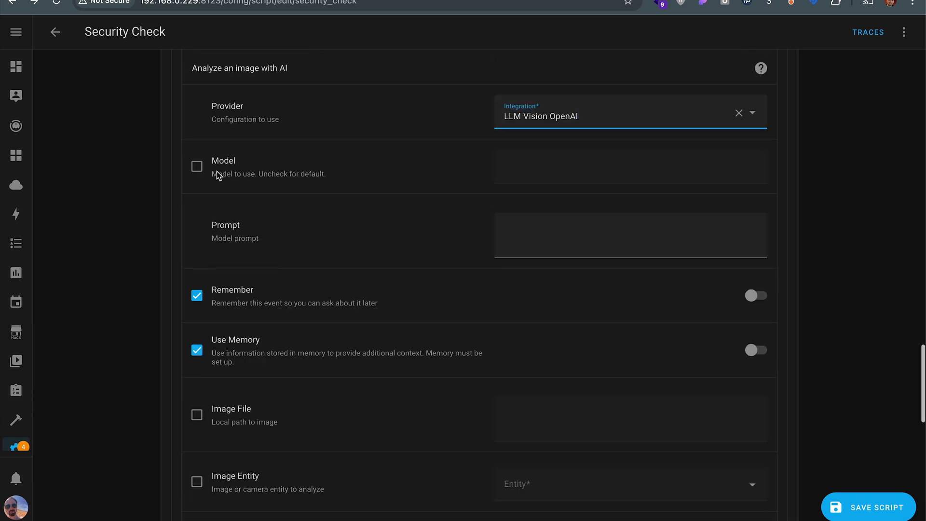
left_click(197, 167)
left_click(549, 179)
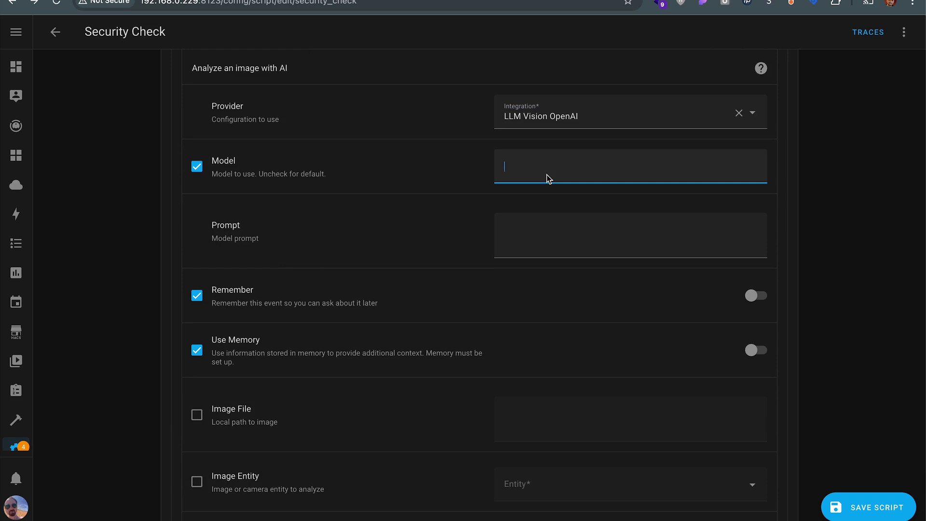
type("gpt-4o")
left_click_drag(543, 168, 444, 169)
left_click(460, 177)
scroll(460, 177, "down", 1)
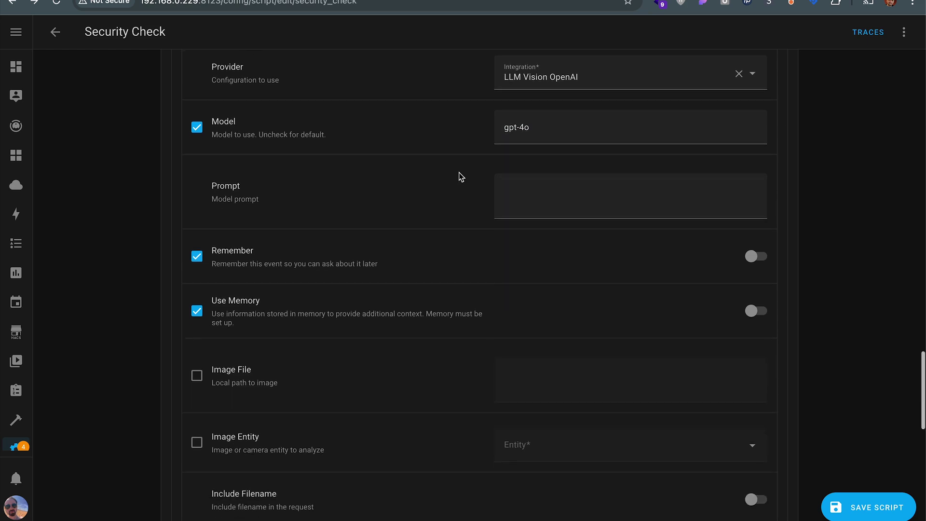
left_click(558, 205)
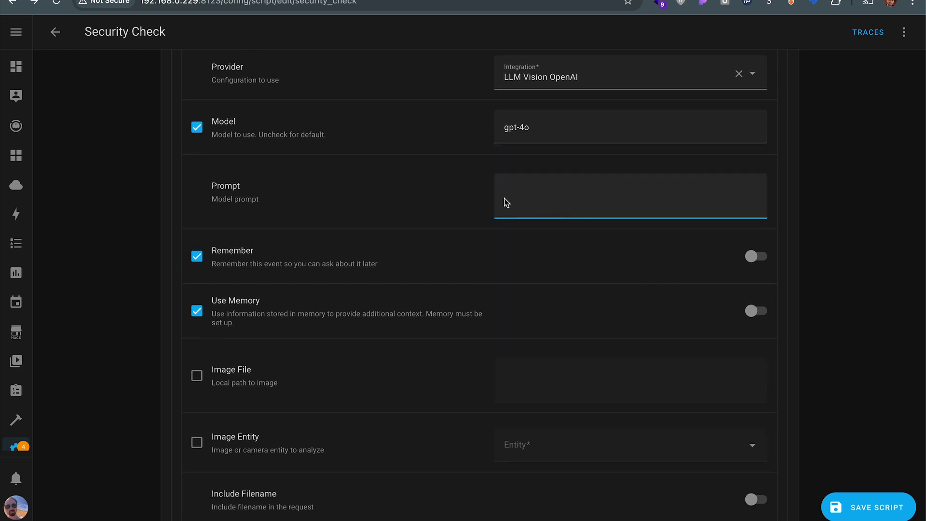
scroll(374, 240, "down", 1)
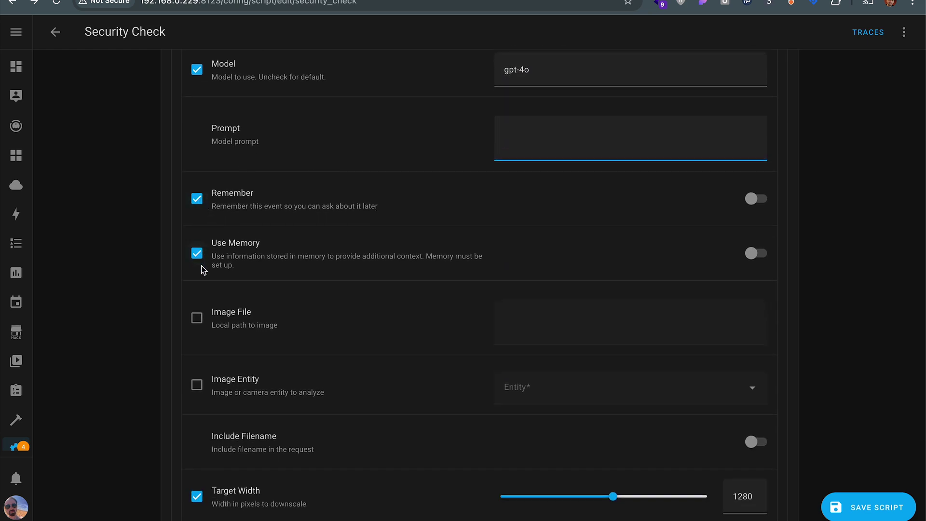
scroll(261, 254, "down", 2)
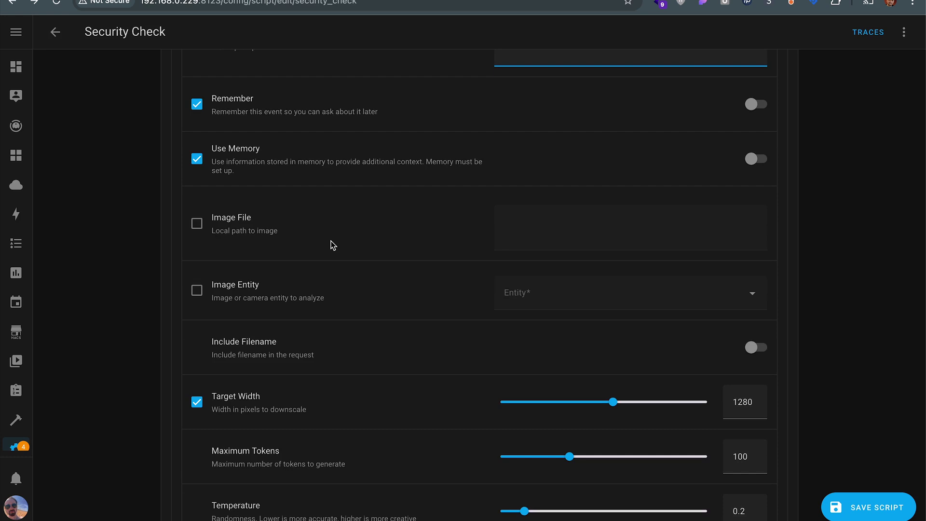
scroll(331, 245, "down", 3)
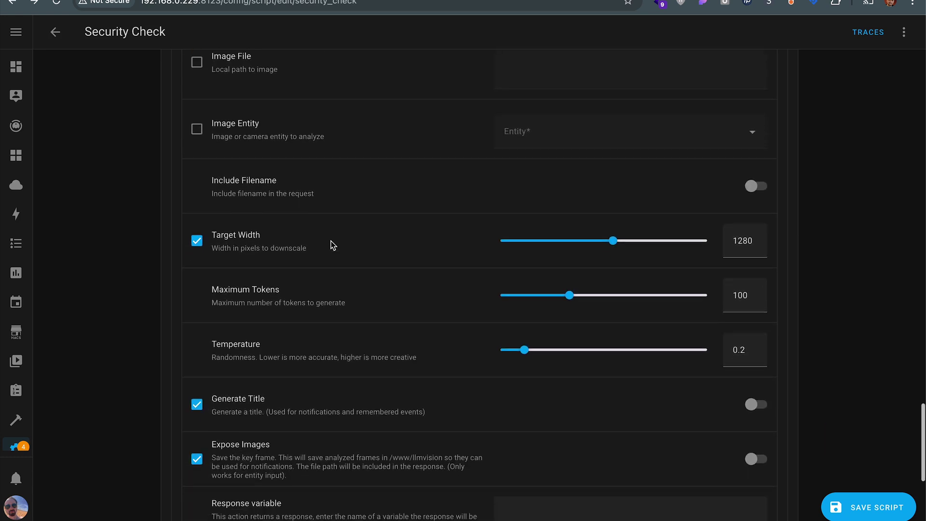
scroll(331, 244, "down", 3)
Step: Name the response variable camera-snapshot-summary
right_click(343, 193)
left_click(537, 351)
left_click(514, 328)
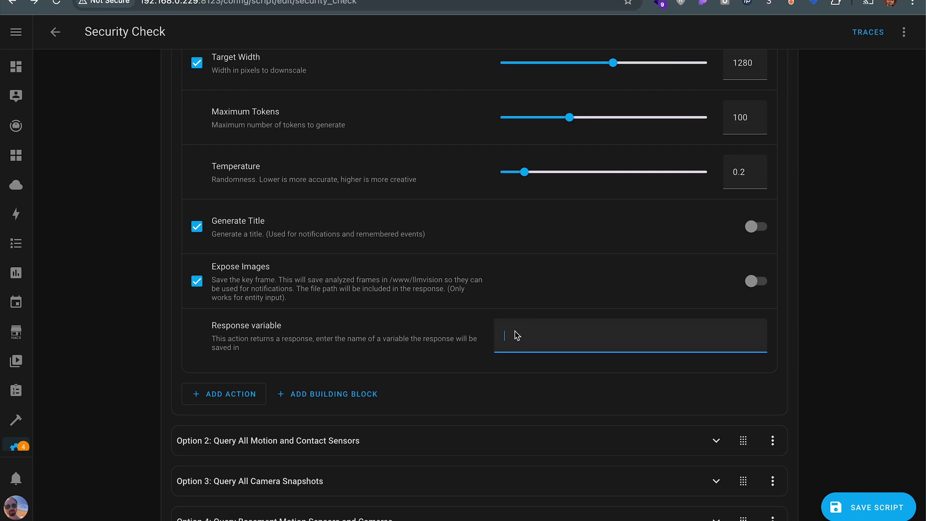
type("camera-snapshot-summary")
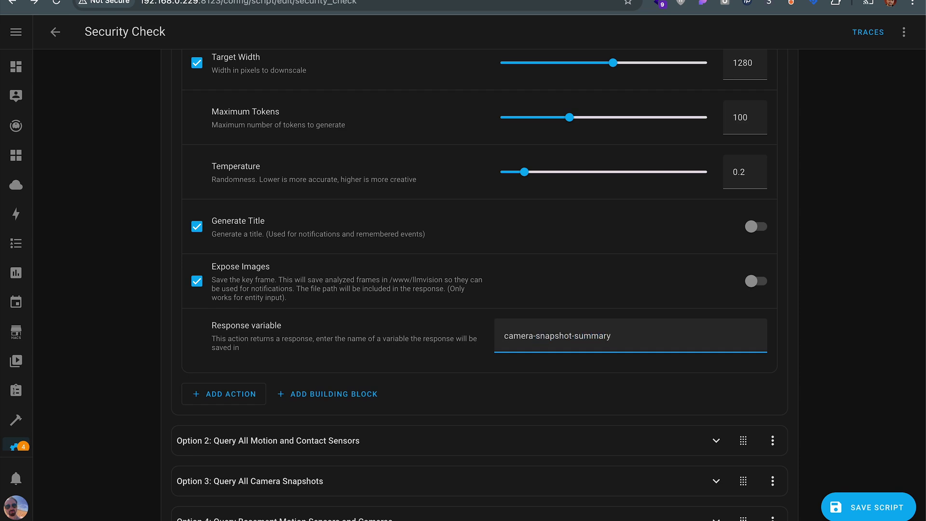
Step: Enable Image Entity with Backyard, Basement Main, Side Door, Front Door and Garage Doorbell cameras
scroll(455, 312, "up", 6)
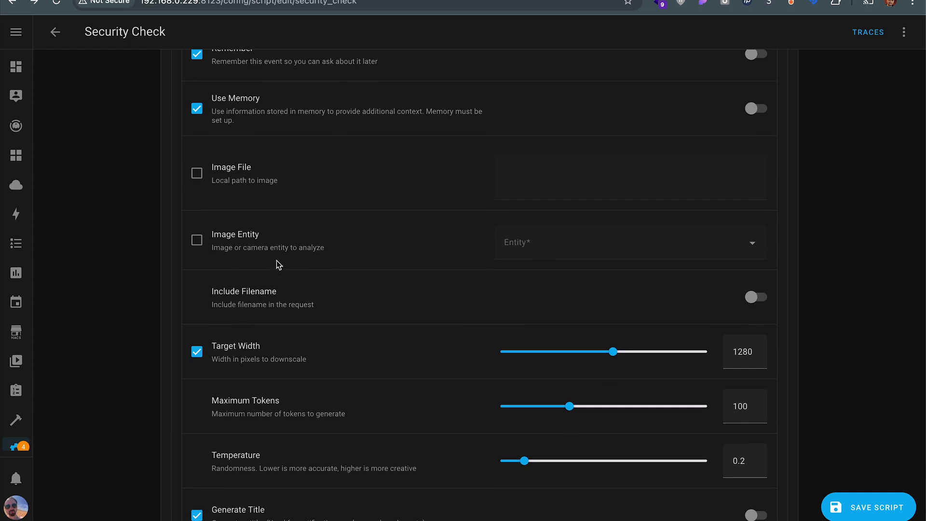
left_click(197, 240)
left_click(591, 257)
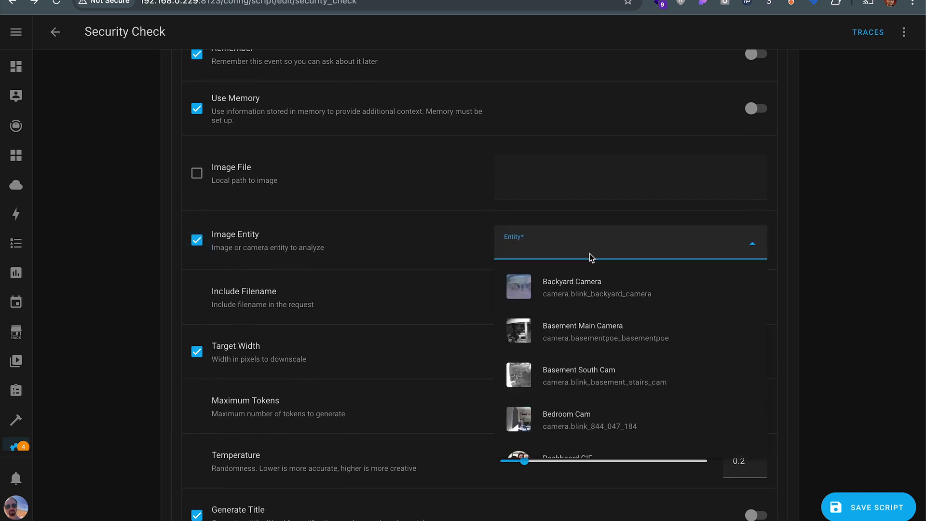
left_click(572, 282)
left_click(579, 282)
left_click(574, 340)
left_click(583, 324)
type("snap")
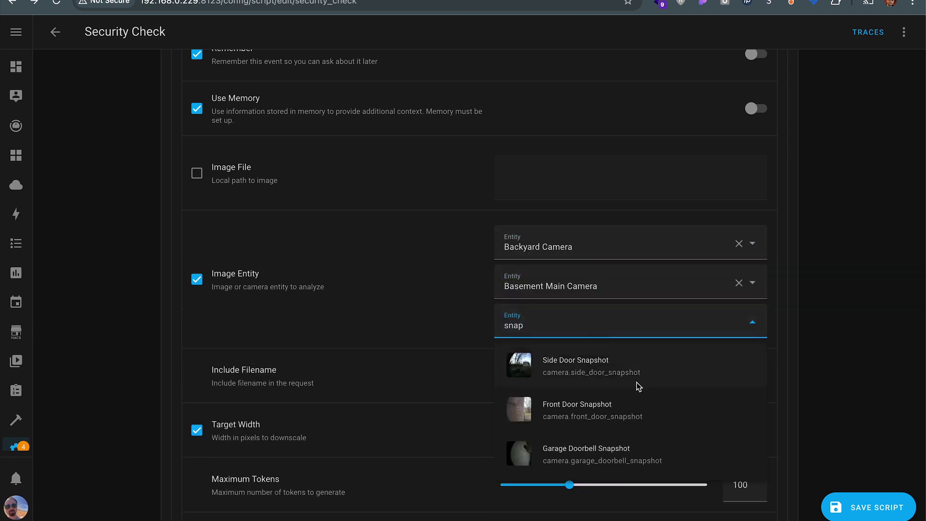
left_click(605, 380)
left_click(580, 363)
type("snap")
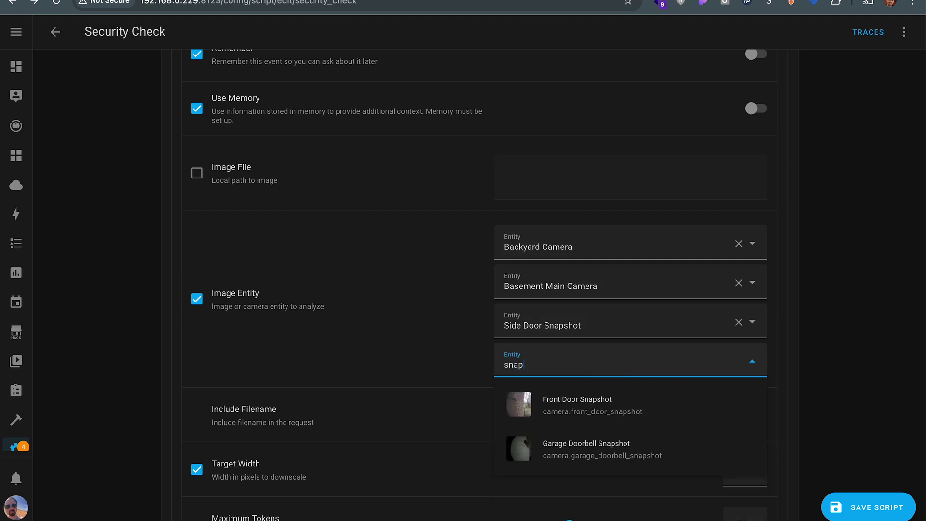
left_click(594, 419)
left_click(570, 410)
type("snap")
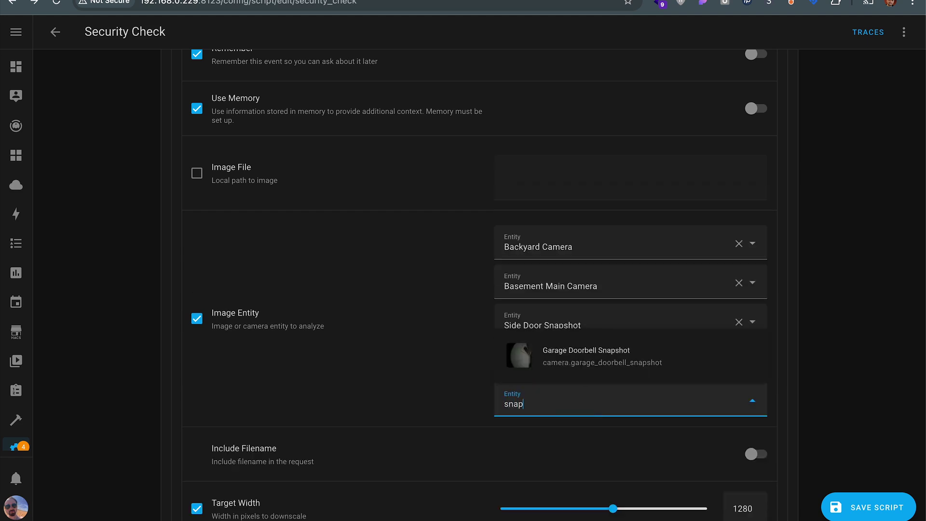
left_click(612, 361)
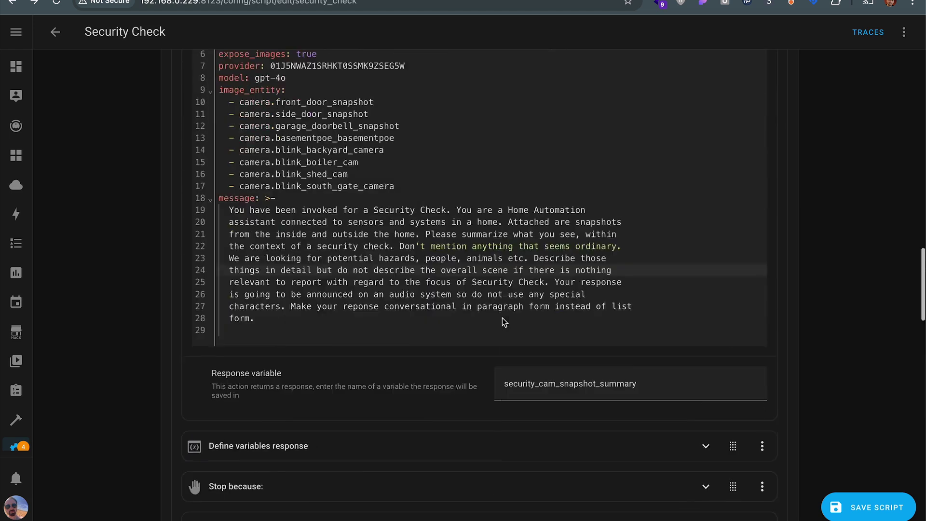
Step: Inspect the Button Press targets and collapse both LLM Vision actions in Option 1
scroll(502, 318, "up", 8)
scroll(444, 263, "up", 2)
scroll(424, 386, "down", 4)
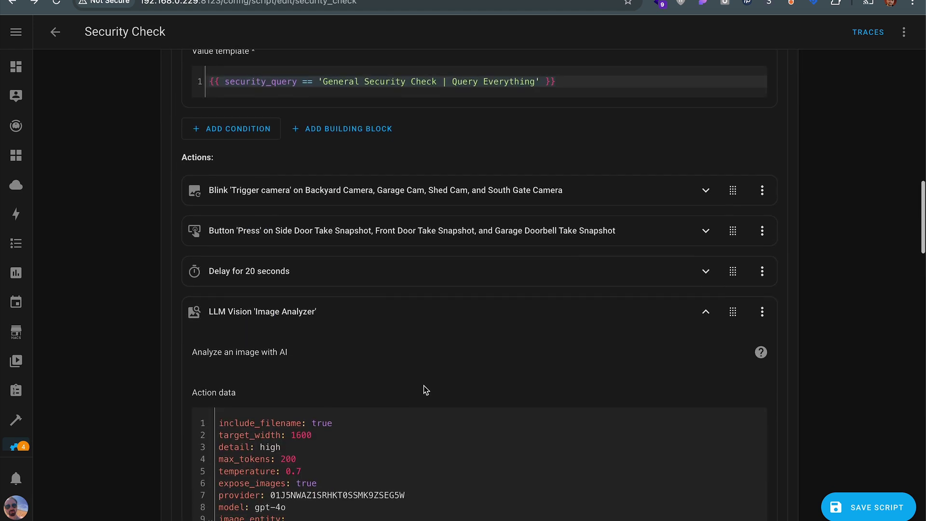
left_click(372, 236)
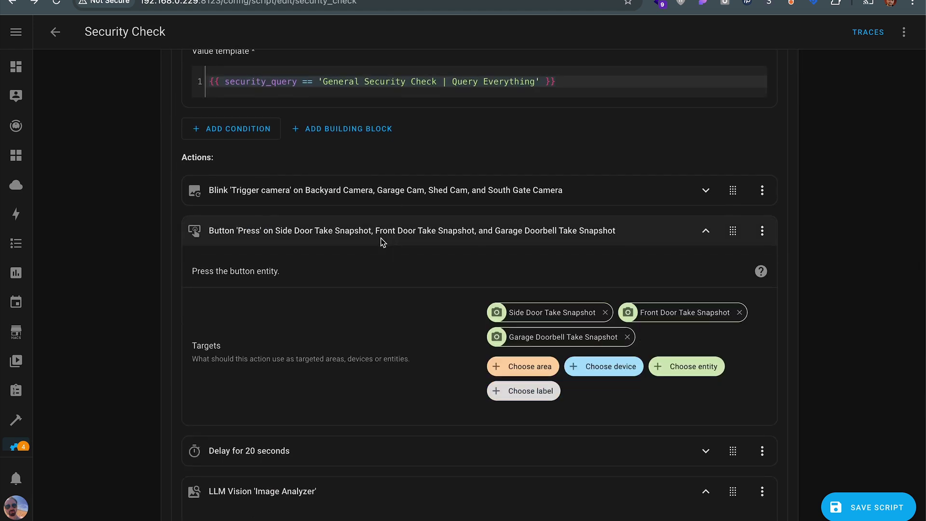
left_click(381, 232)
left_click(376, 307)
scroll(380, 303, "down", 5)
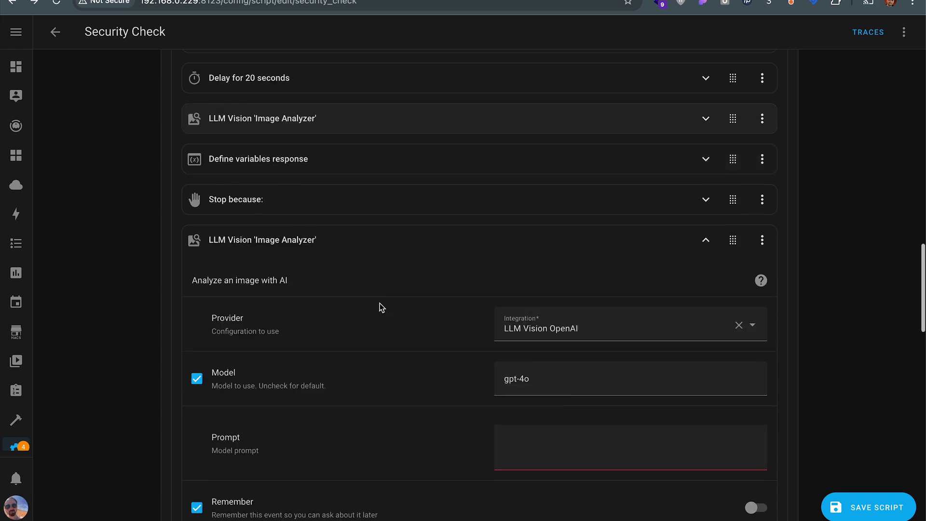
left_click(386, 199)
Step: Delete the last LLM Vision action and check the Stop action's response variable
left_click(761, 247)
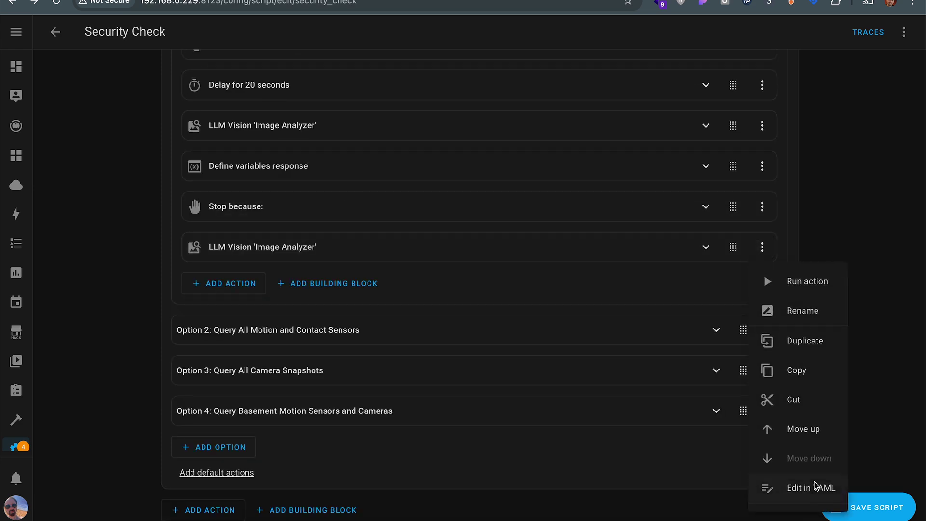
scroll(805, 478, "down", 2)
left_click(799, 491)
left_click(525, 304)
left_click(328, 240)
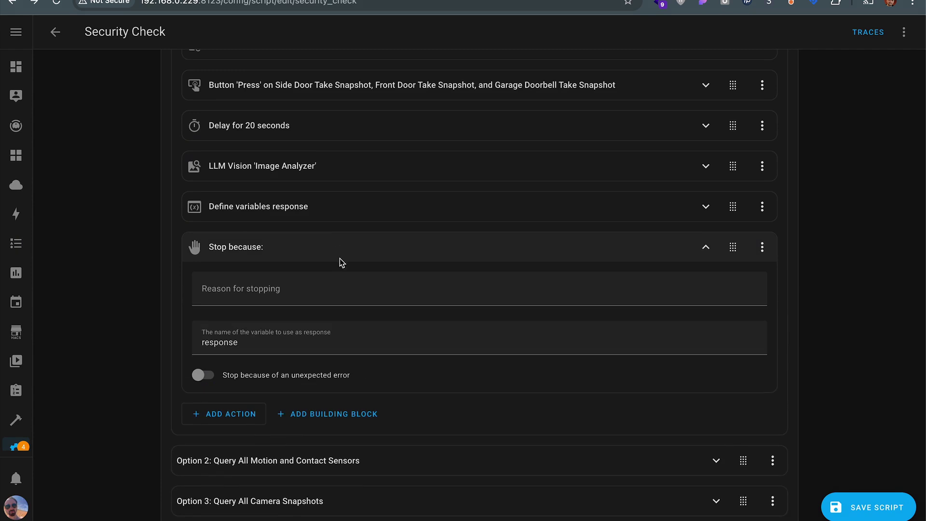
double_click(222, 343)
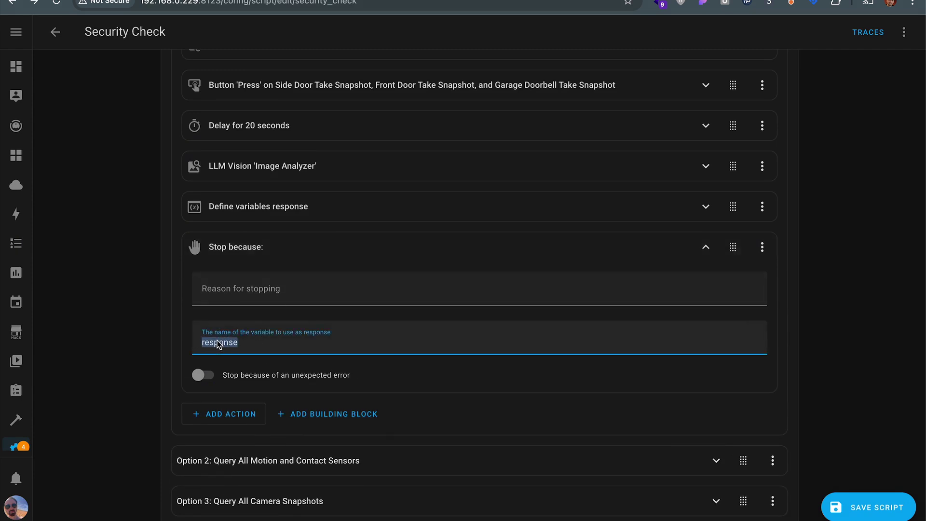
left_click(278, 348)
left_click(314, 248)
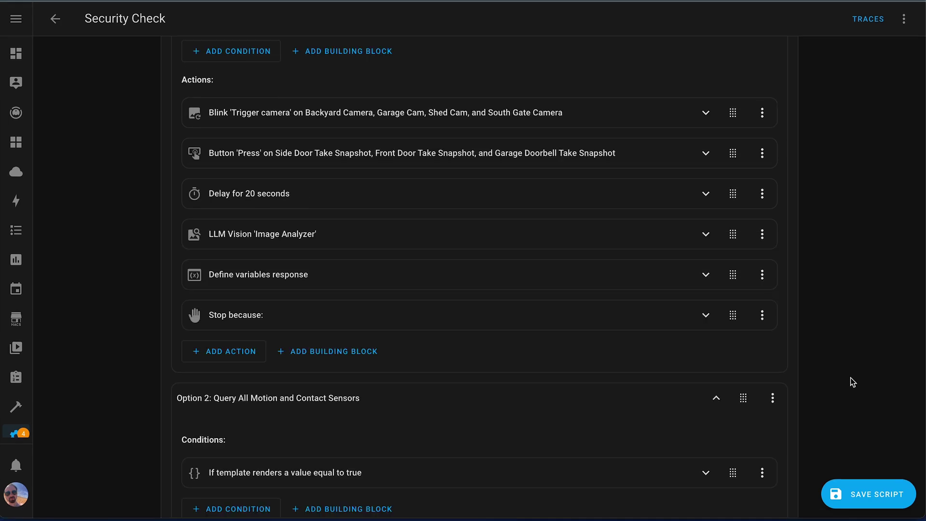
left_click(368, 284)
scroll(386, 282, "down", 3)
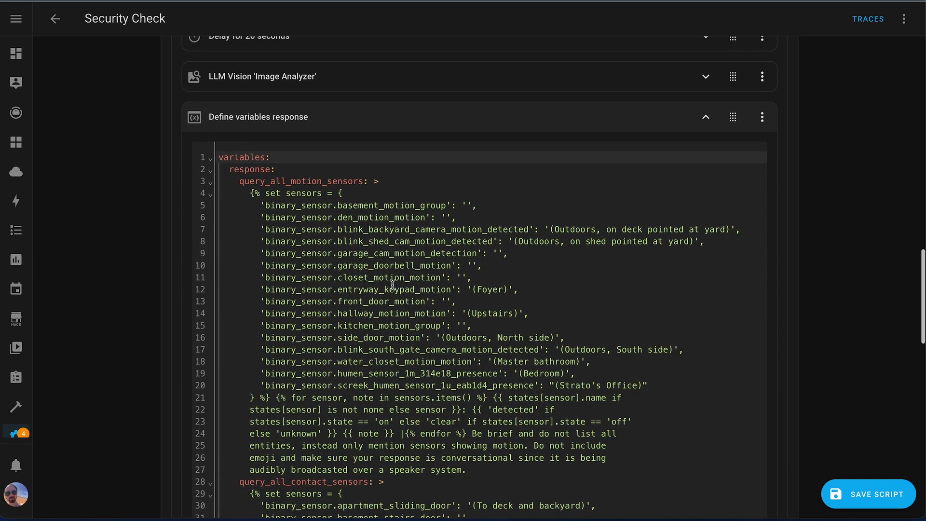
scroll(392, 284, "down", 1)
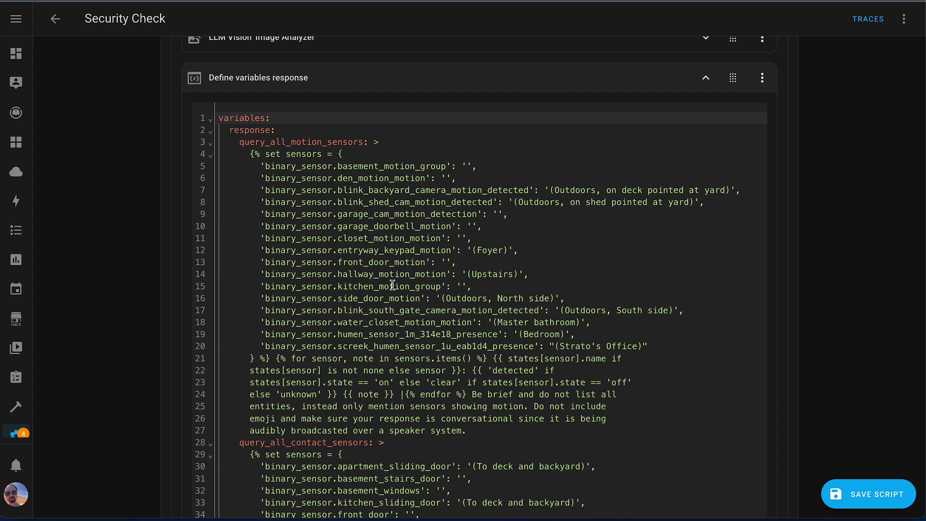
left_click_drag(235, 141, 504, 435)
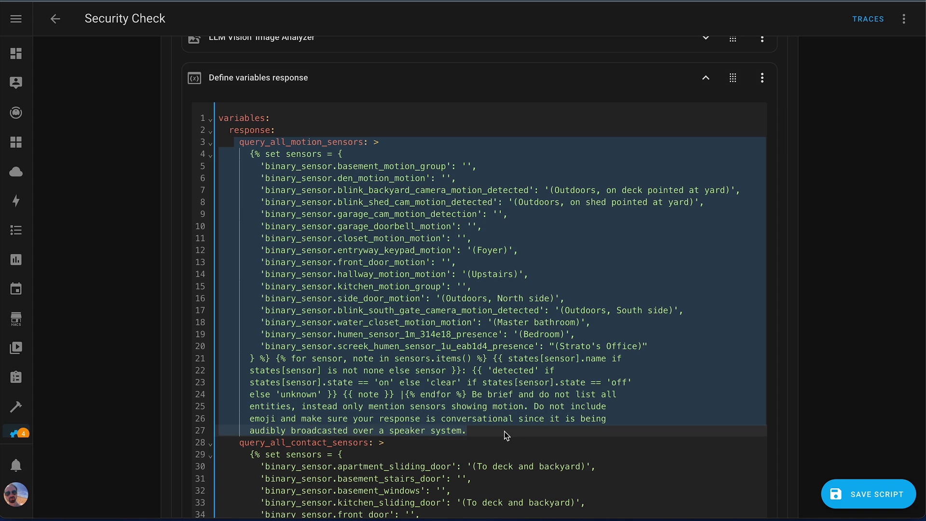
left_click(337, 150)
left_click(321, 202)
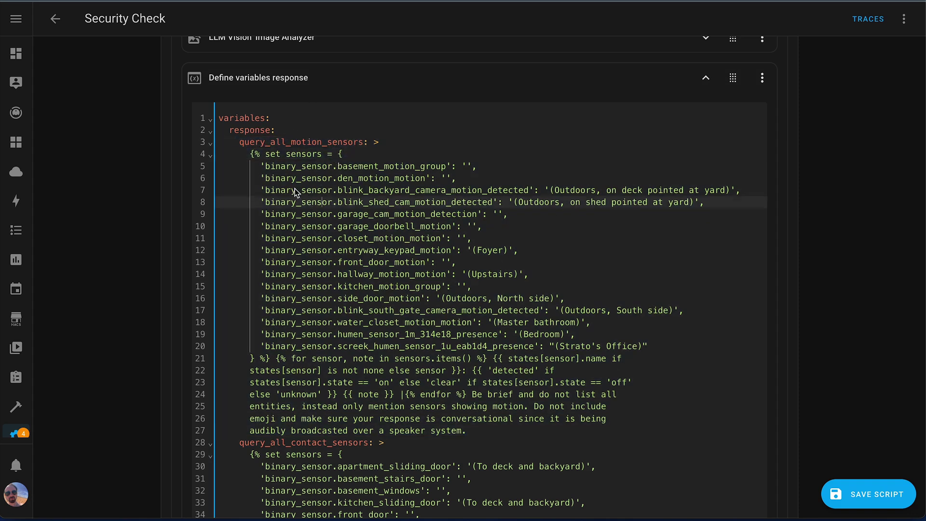
left_click_drag(264, 154, 438, 428)
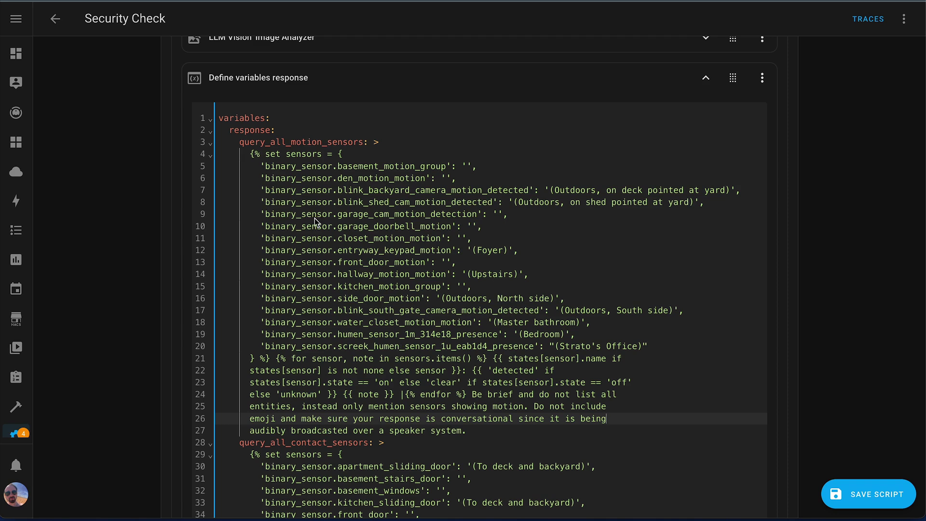
left_click_drag(249, 154, 379, 324)
left_click(392, 349)
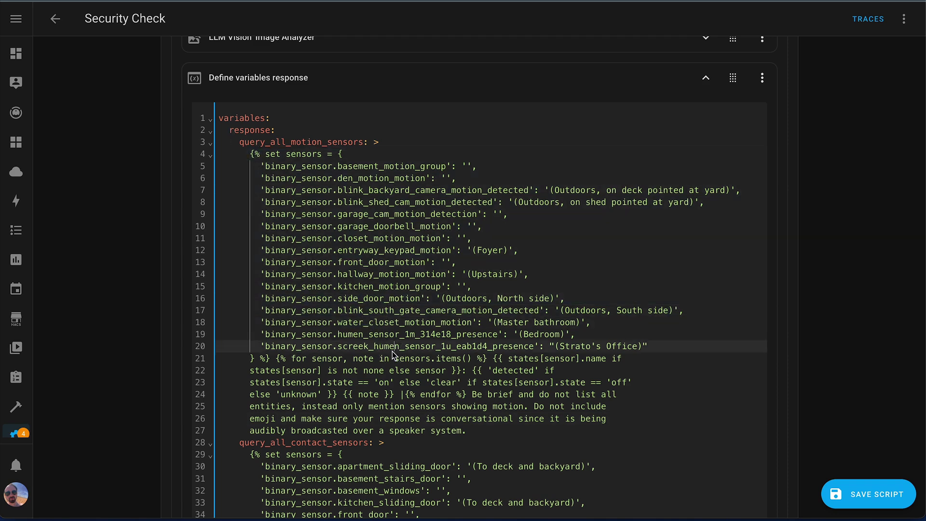
scroll(402, 322, "down", 5)
left_click(252, 211)
left_click_drag(251, 213, 547, 399)
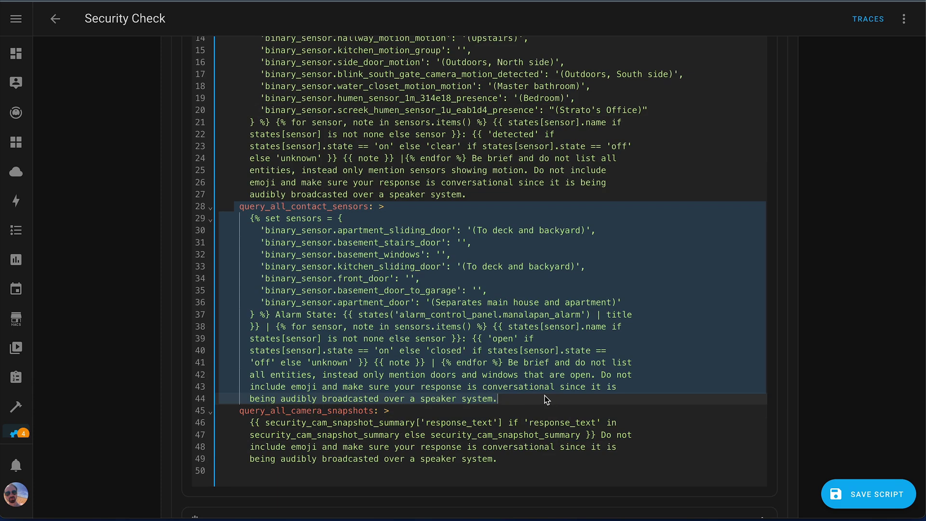
left_click_drag(501, 460, 235, 410)
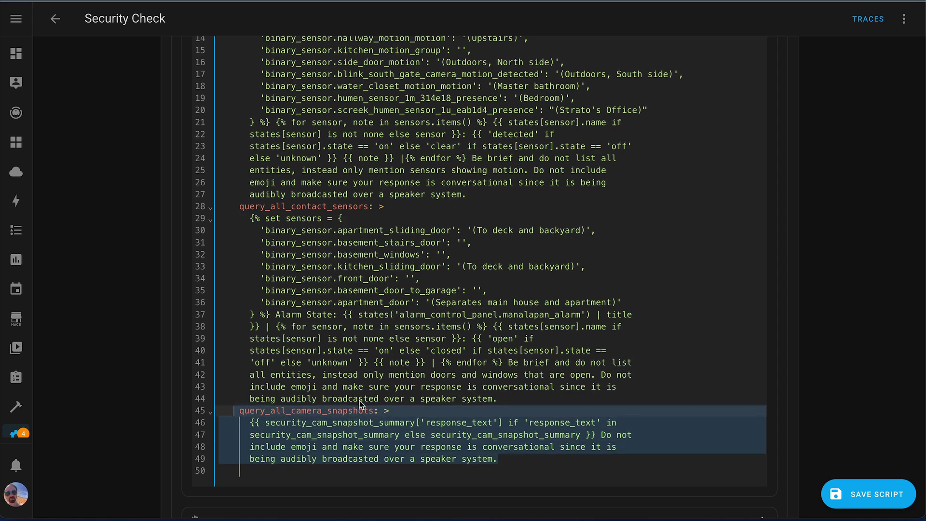
left_click_drag(220, 419, 497, 471)
left_click(527, 449)
scroll(527, 451, "up", 3)
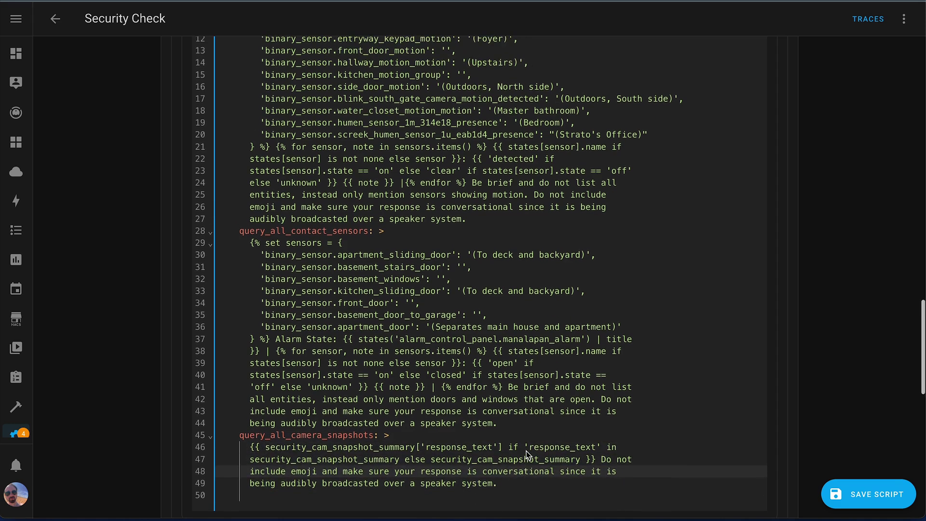
scroll(527, 453, "up", 1)
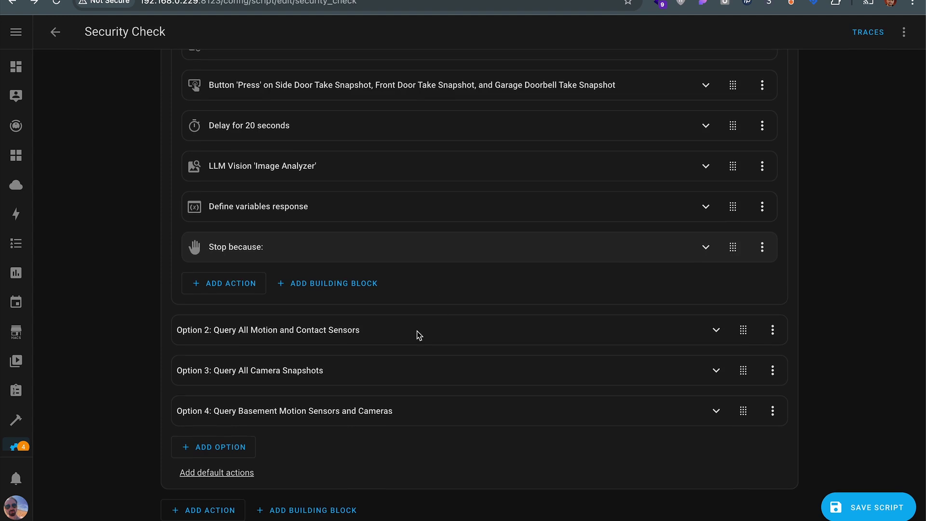
Step: Expand Option 2: Query All Motion and Contact Sensors and scroll down to its actions
left_click(418, 334)
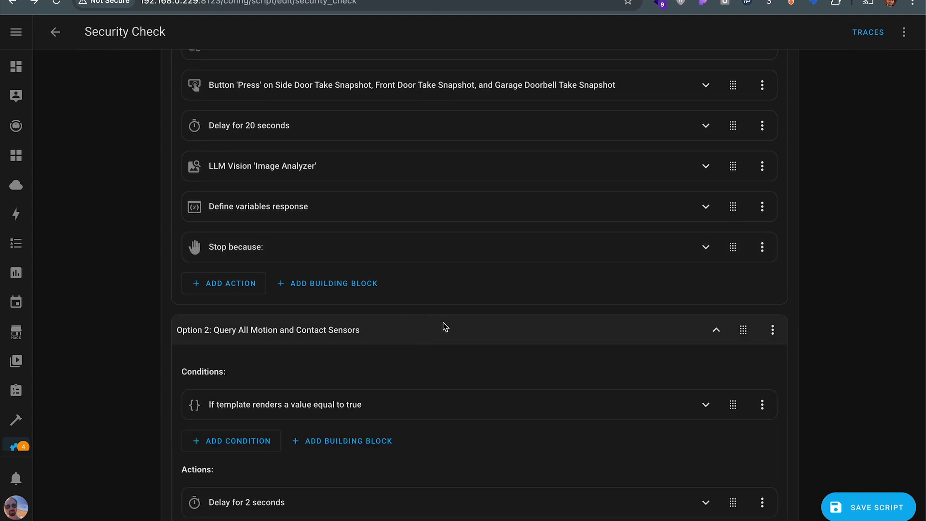
scroll(442, 324, "down", 6)
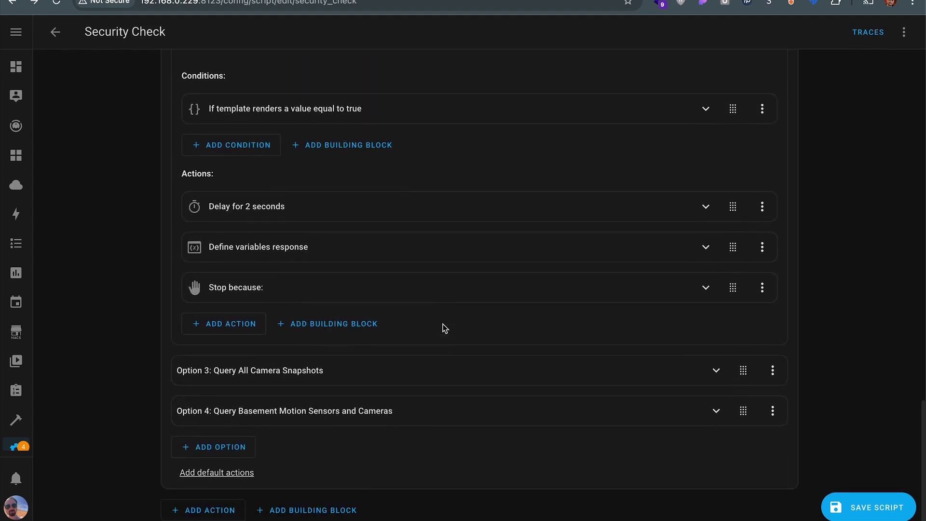